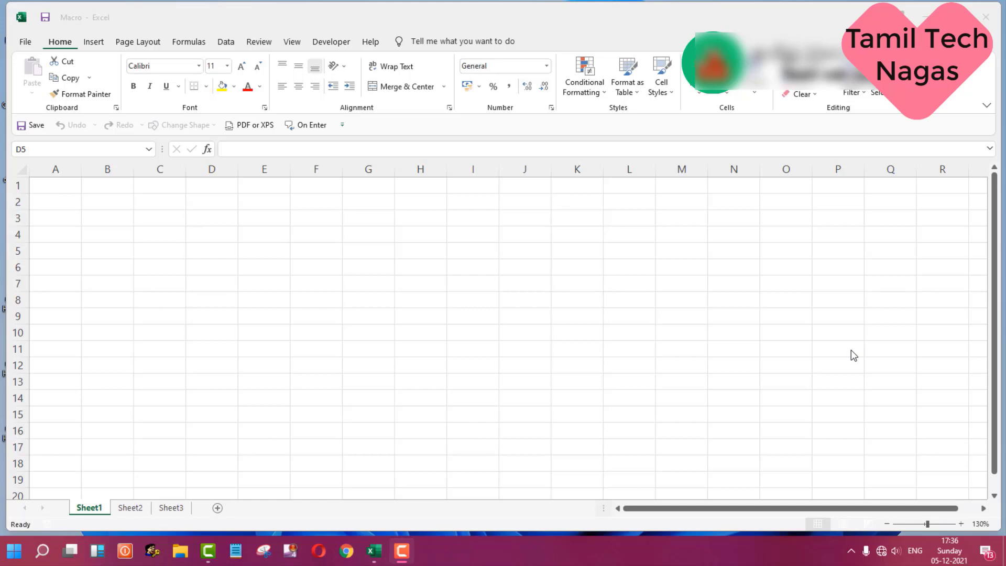
Step: Select cell D5 and open the Record Macro dialog
{"action": "left_click", "coordinate": [206, 259]}
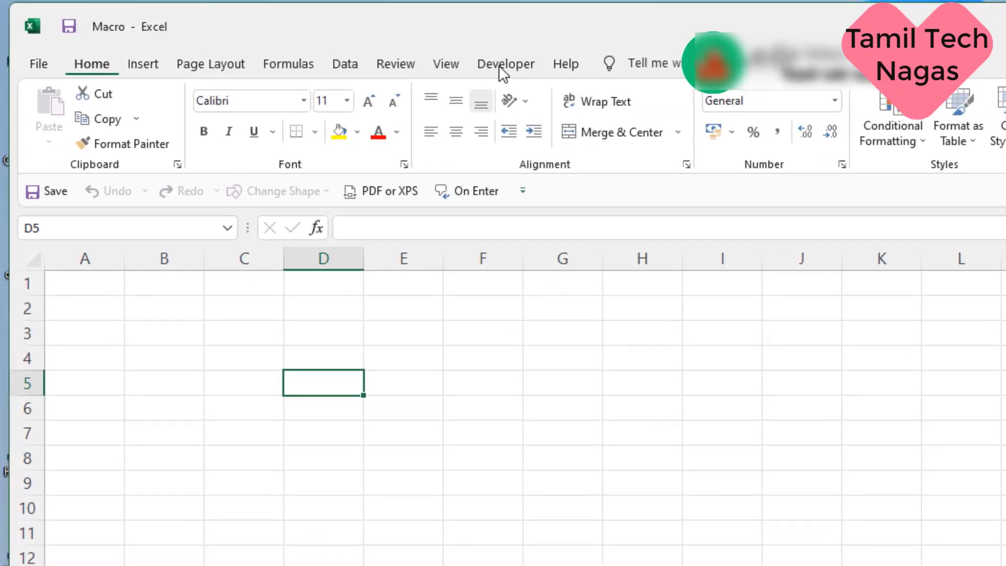
{"action": "left_click", "coordinate": [529, 65]}
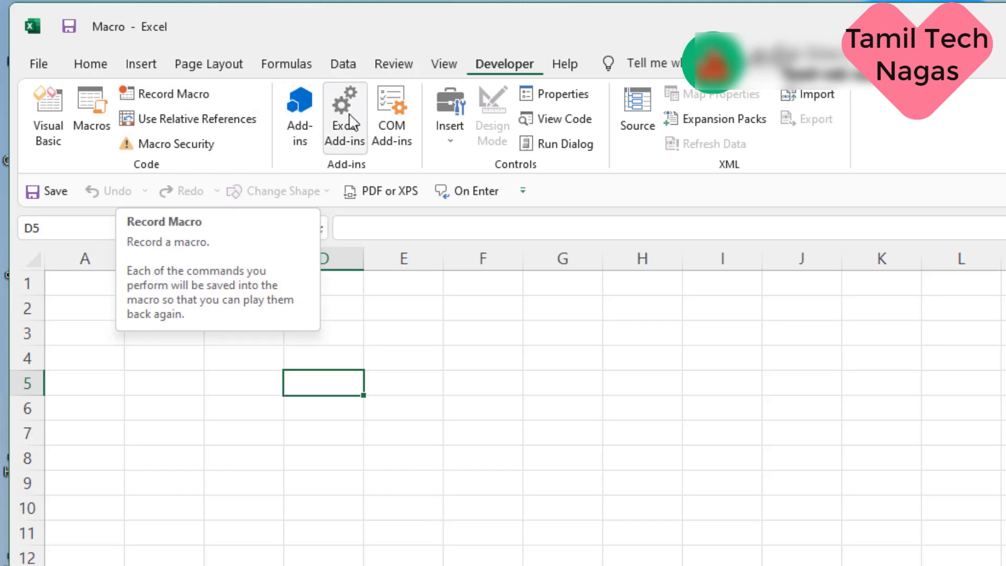
{"action": "left_click", "coordinate": [435, 63]}
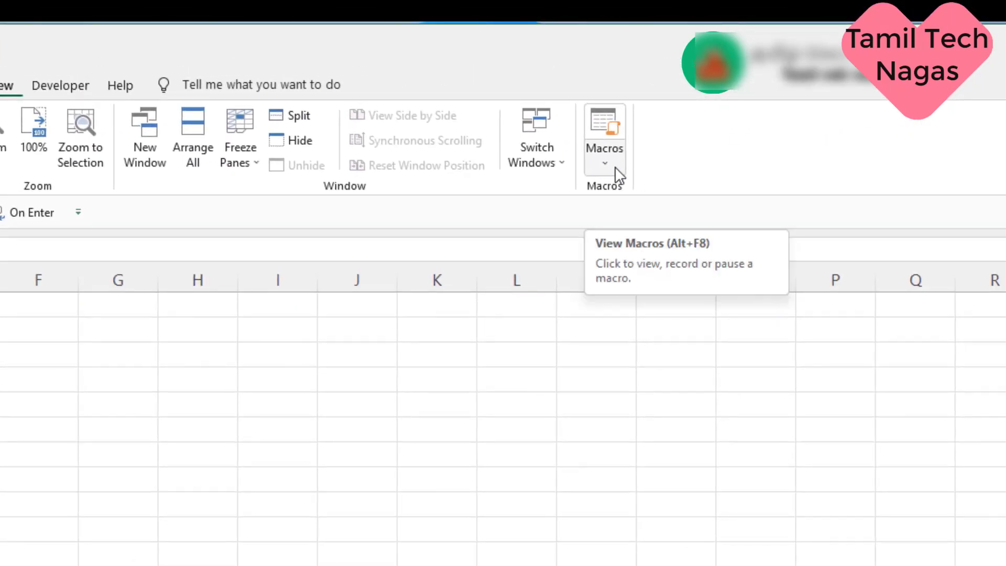
{"action": "left_click", "coordinate": [615, 169]}
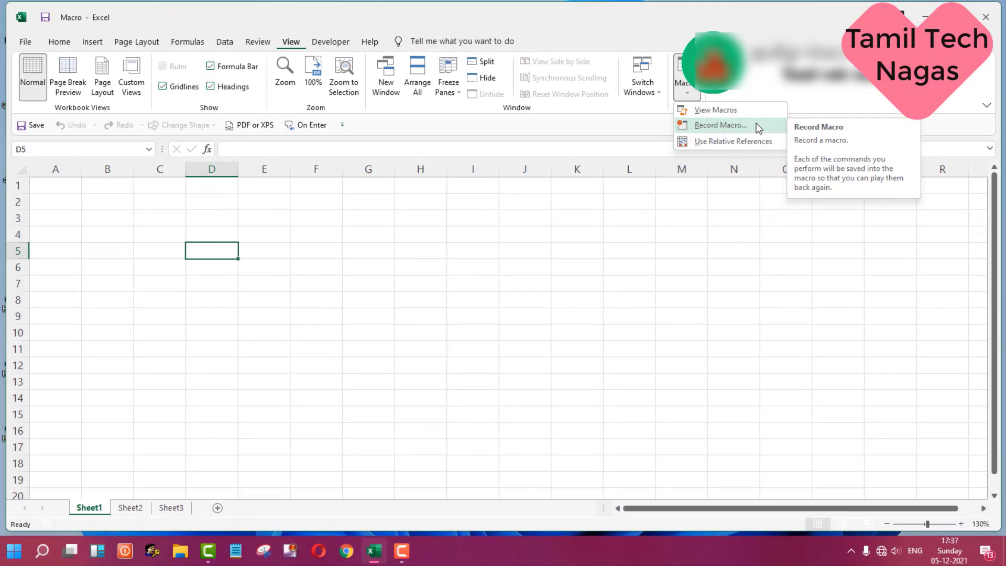
{"action": "left_click", "coordinate": [757, 127]}
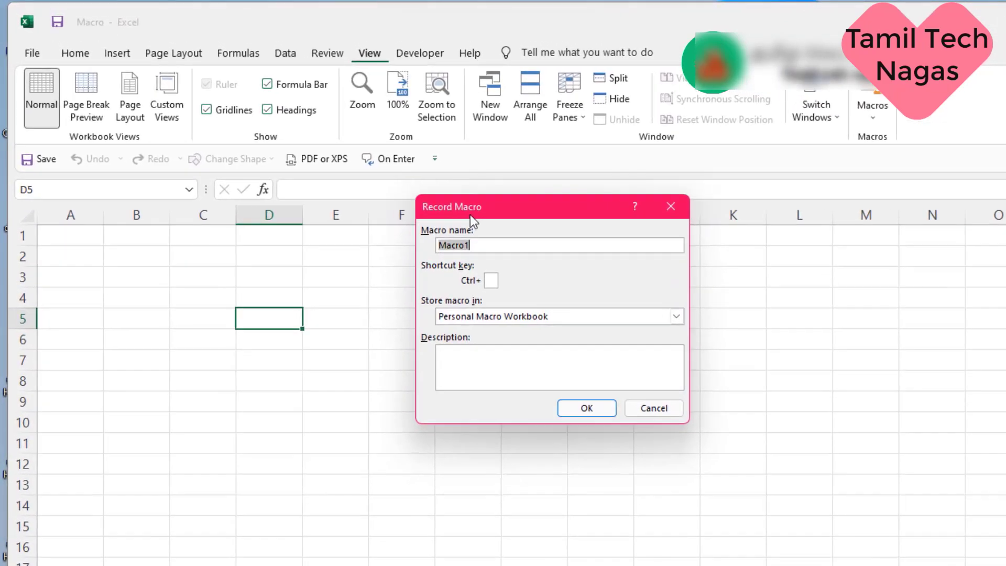
Step: Try to record a macro named Format Data and dismiss the resulting error
{"action": "left_click_drag", "start_coordinate": [484, 207], "coordinate": [454, 229]}
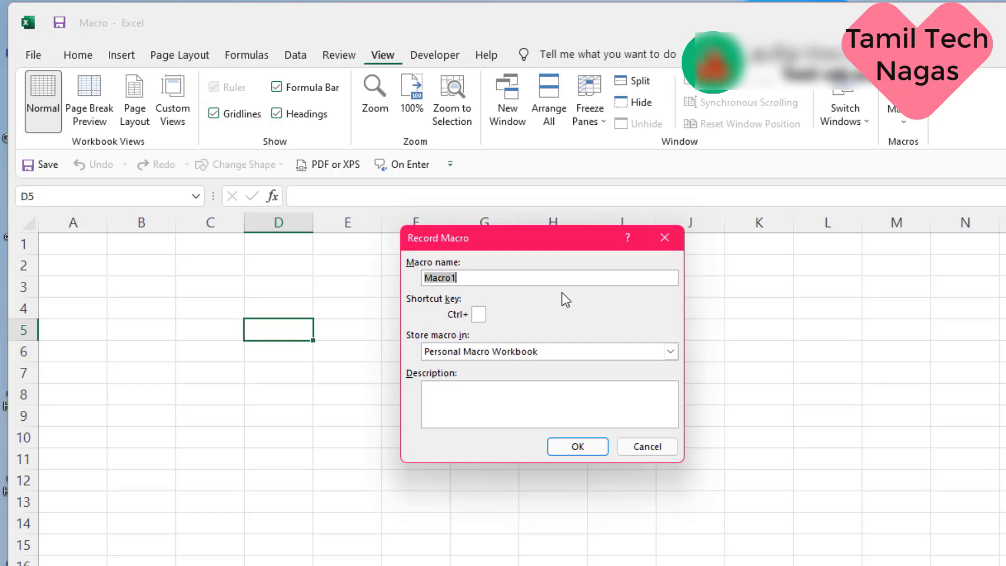
{"action": "type", "text": "Format Data"}
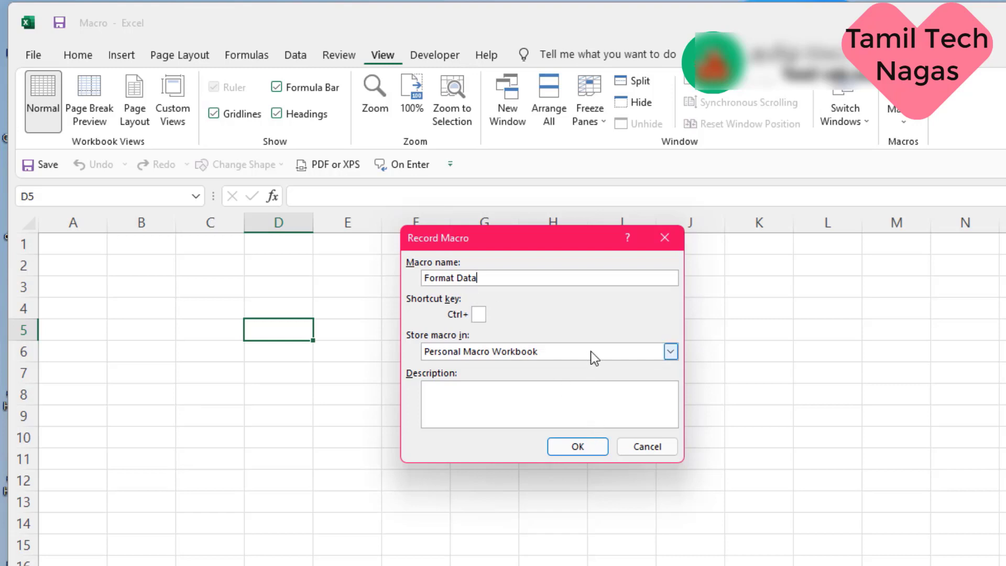
{"action": "left_click", "coordinate": [598, 448]}
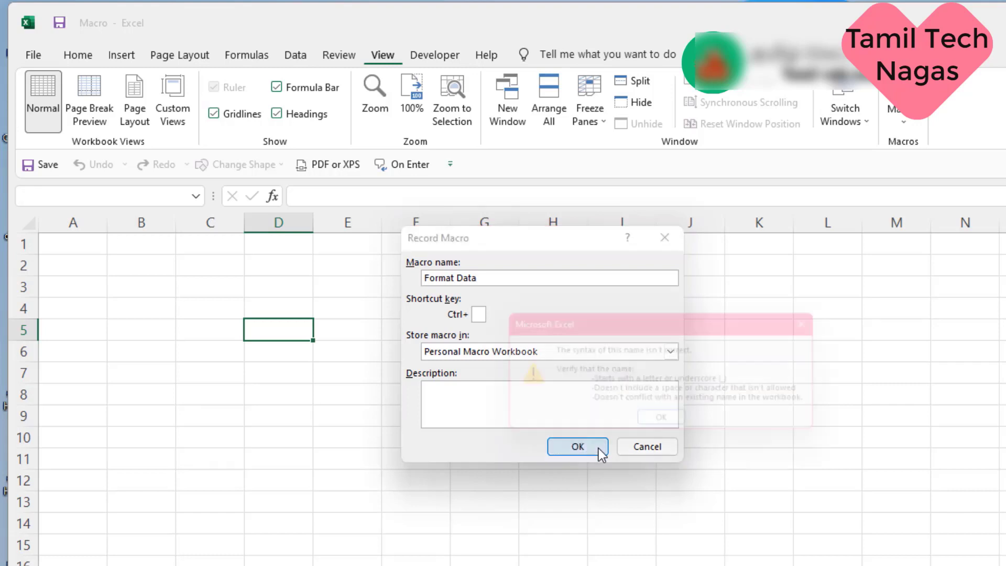
{"action": "left_click", "coordinate": [668, 427]}
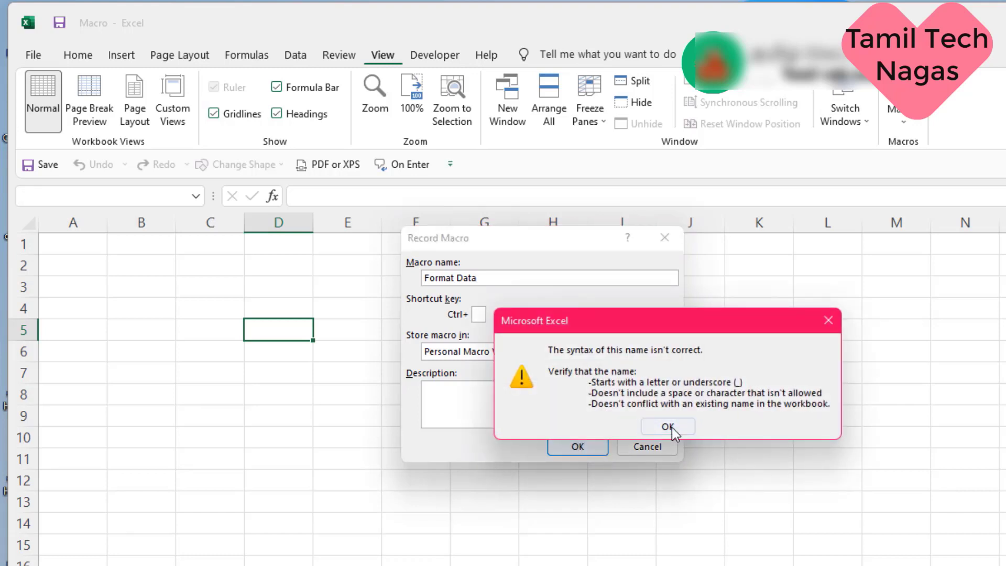
Step: Rename the macro Format_Data and set its shortcut key to Ctrl+g
{"action": "left_click", "coordinate": [457, 277]}
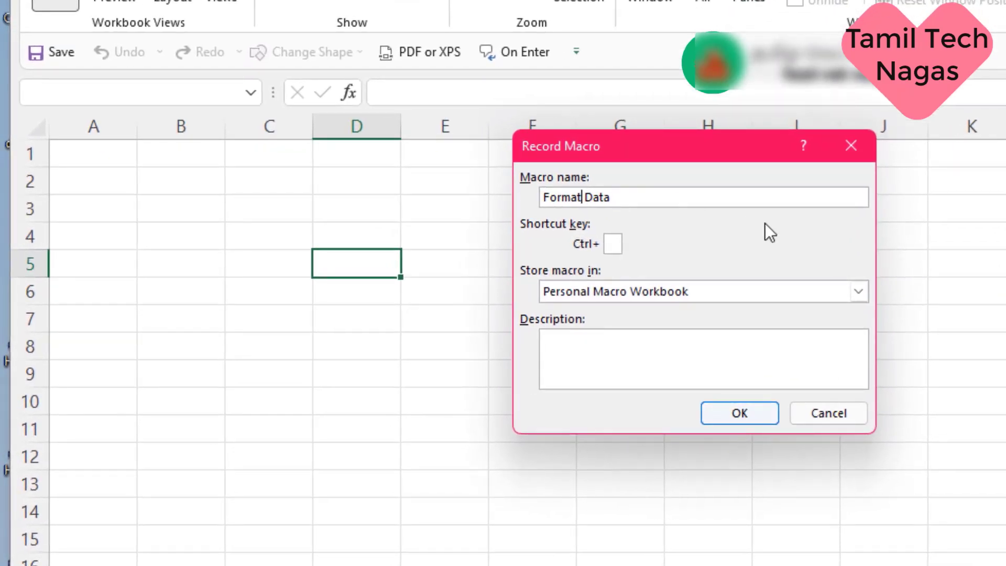
{"action": "type", "text": "_"}
{"action": "key", "text": "Delete"}
{"action": "type", "text": "g"}
Step: Store the macro in the Personal Macro Workbook and start recording
{"action": "left_click", "coordinate": [857, 292]}
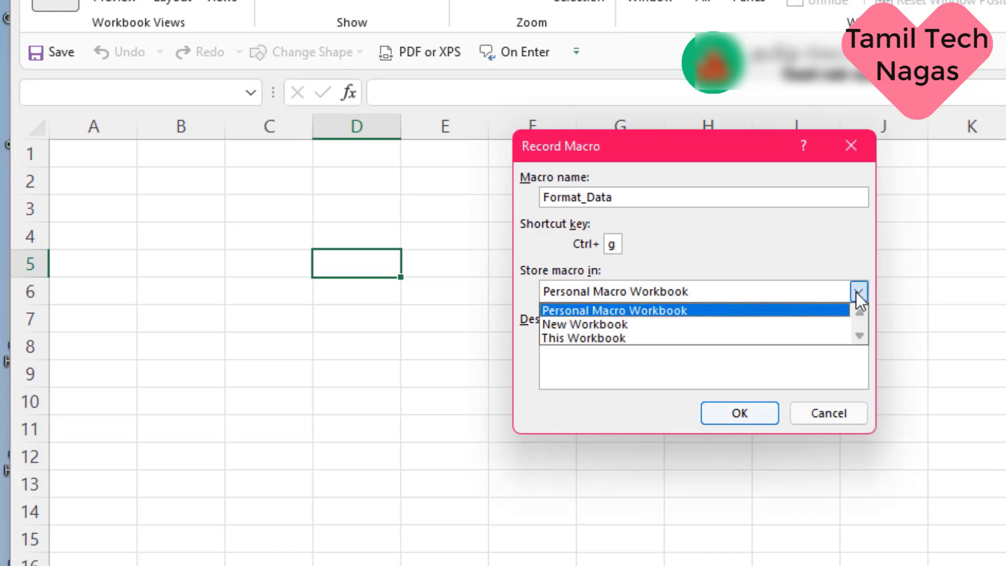
{"action": "left_click", "coordinate": [812, 315]}
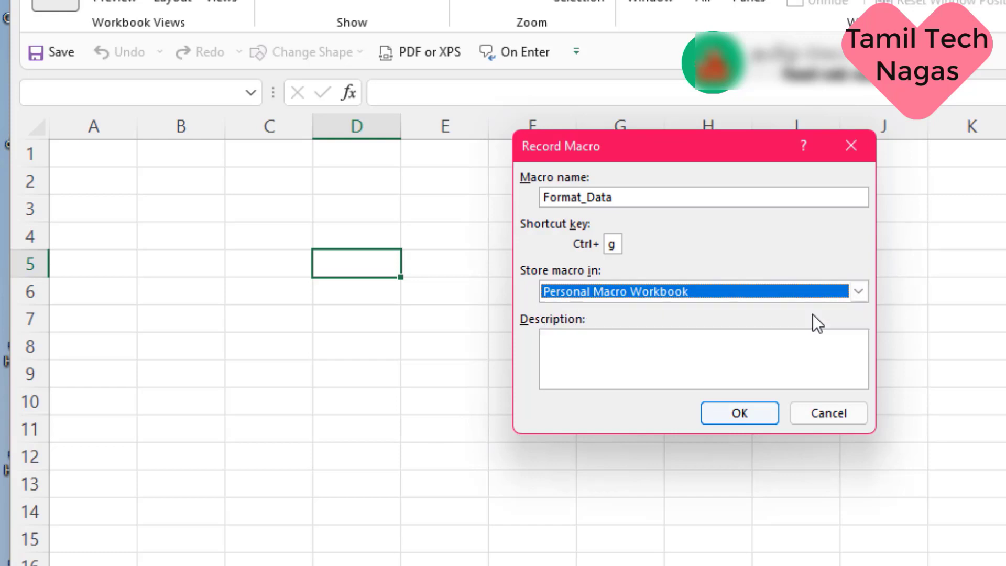
{"action": "left_click", "coordinate": [767, 411]}
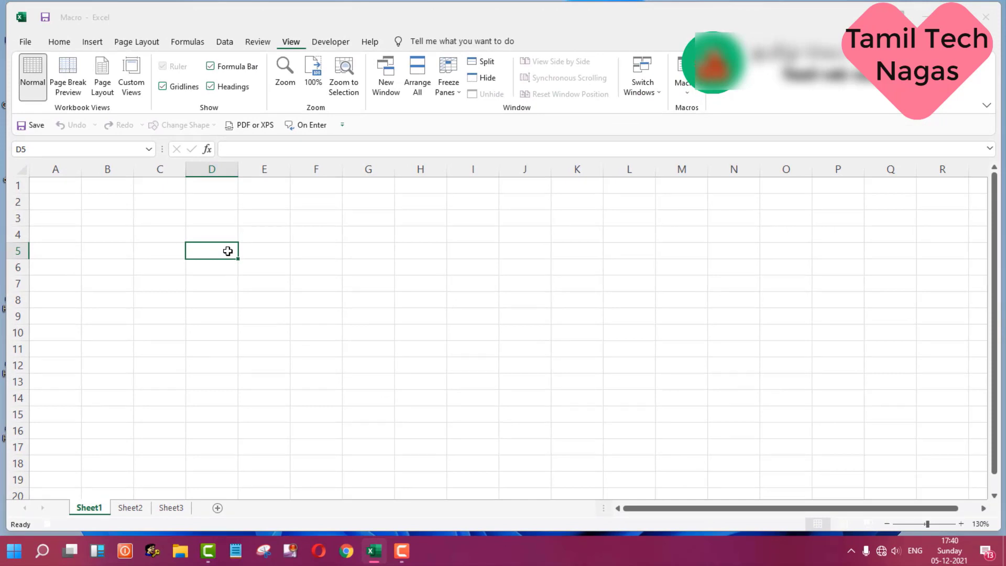
Step: Apply All Borders to the range D5:H11
{"action": "left_click_drag", "start_coordinate": [227, 251], "coordinate": [410, 344]}
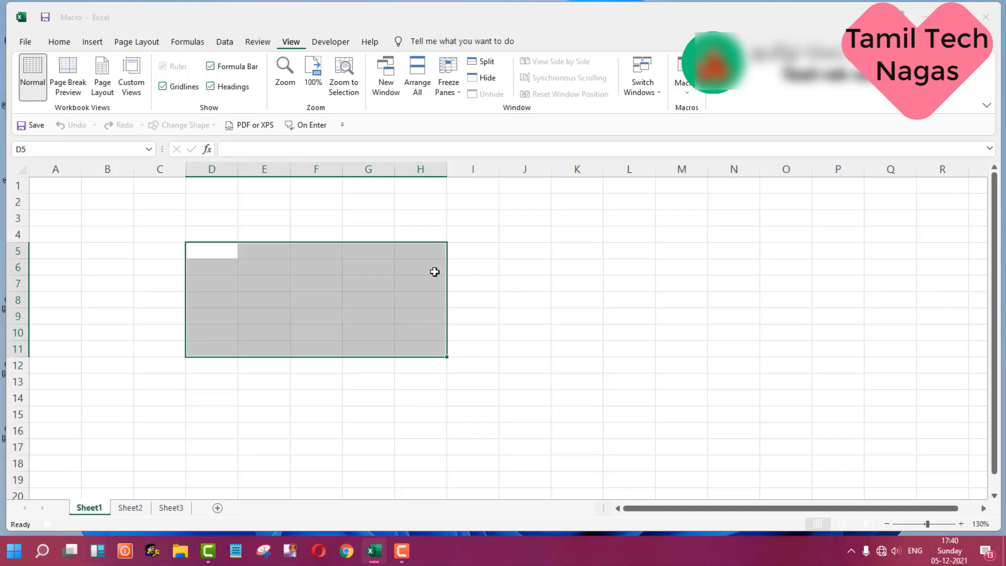
{"action": "left_click", "coordinate": [69, 42]}
{"action": "left_click", "coordinate": [59, 42]}
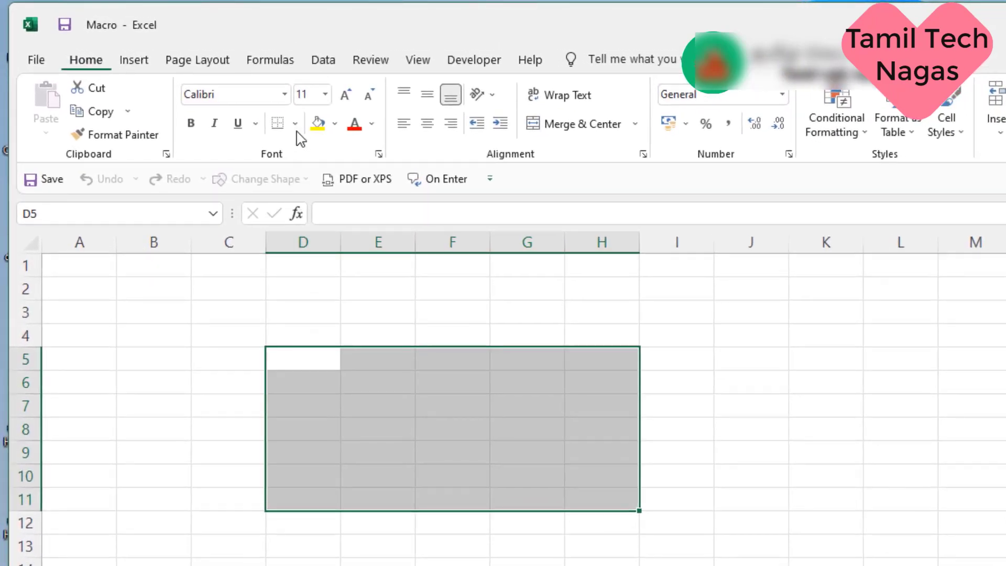
{"action": "left_click", "coordinate": [296, 125]}
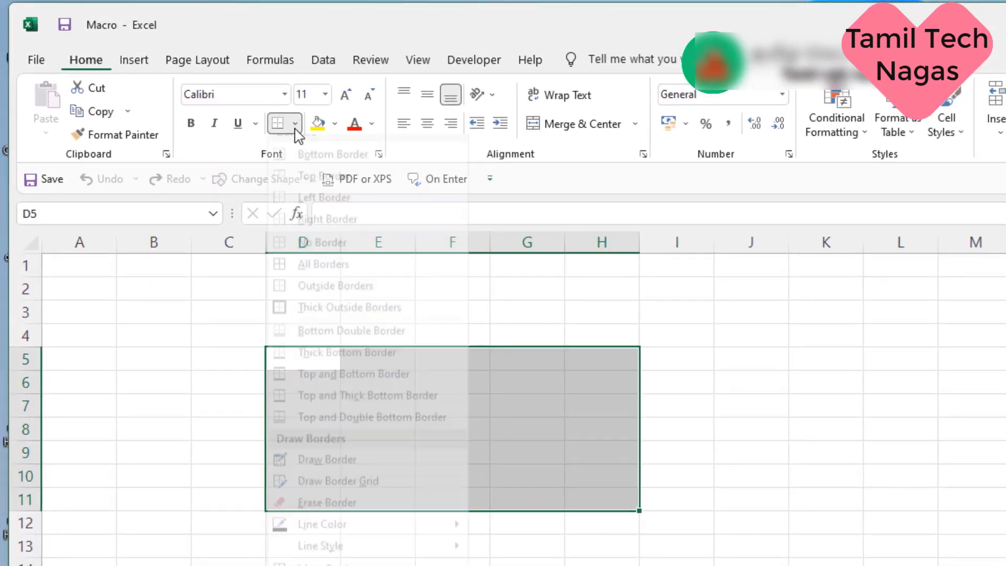
{"action": "left_click", "coordinate": [320, 283]}
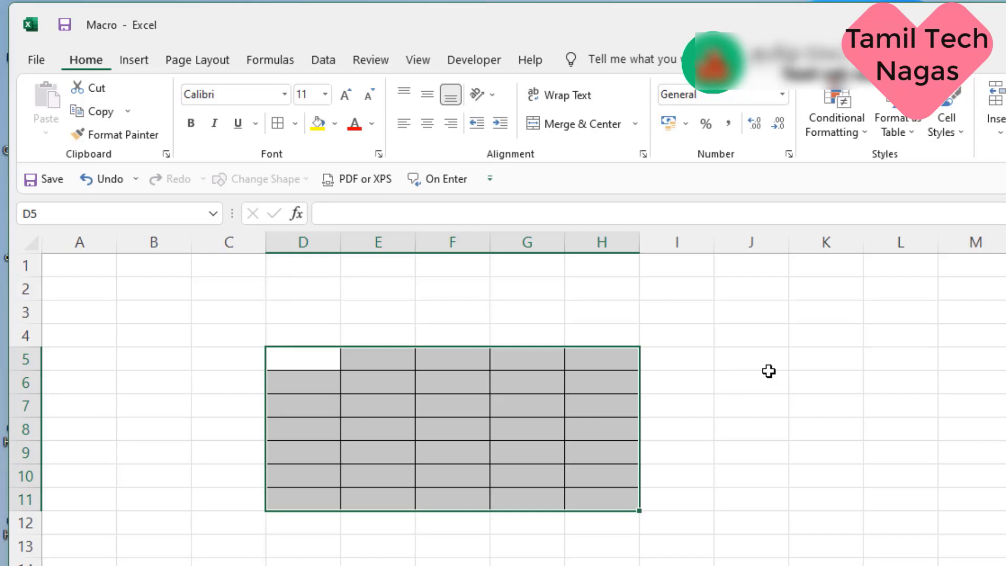
Step: Enter the header sl.No in cell D5
{"action": "left_click", "coordinate": [311, 358]}
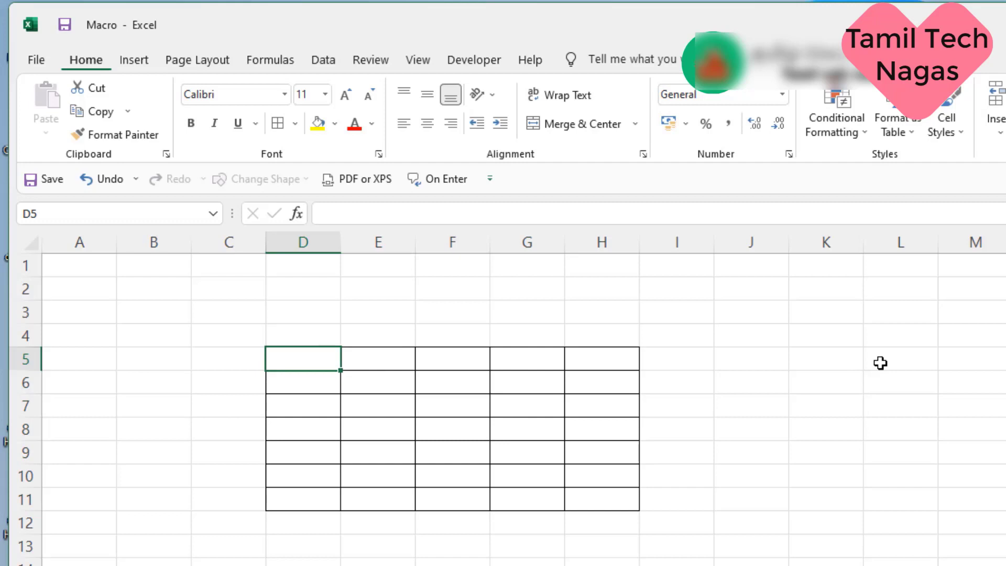
{"action": "type", "text": "sl"}
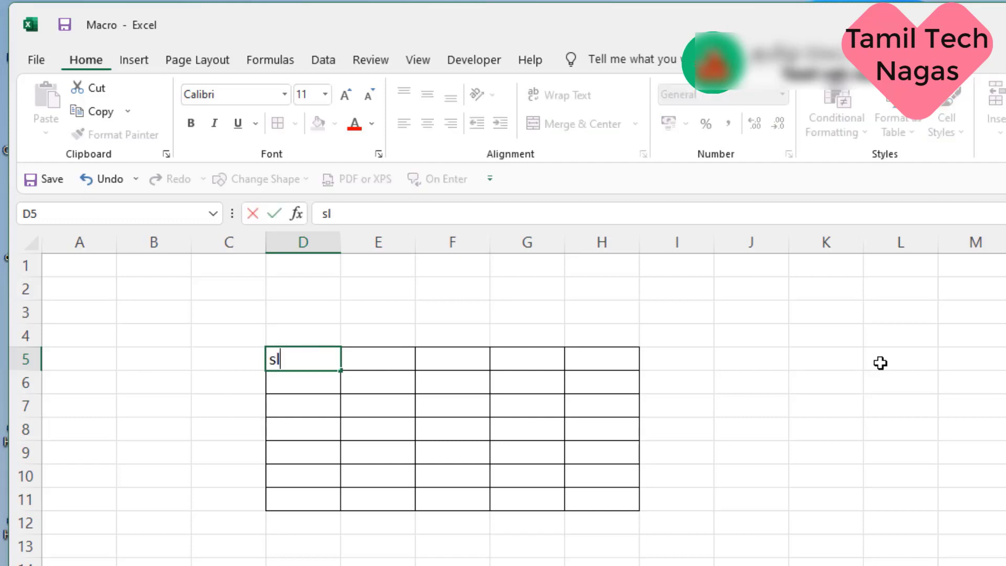
{"action": "type", "text": ".No"}
{"action": "key", "text": "Tab"}
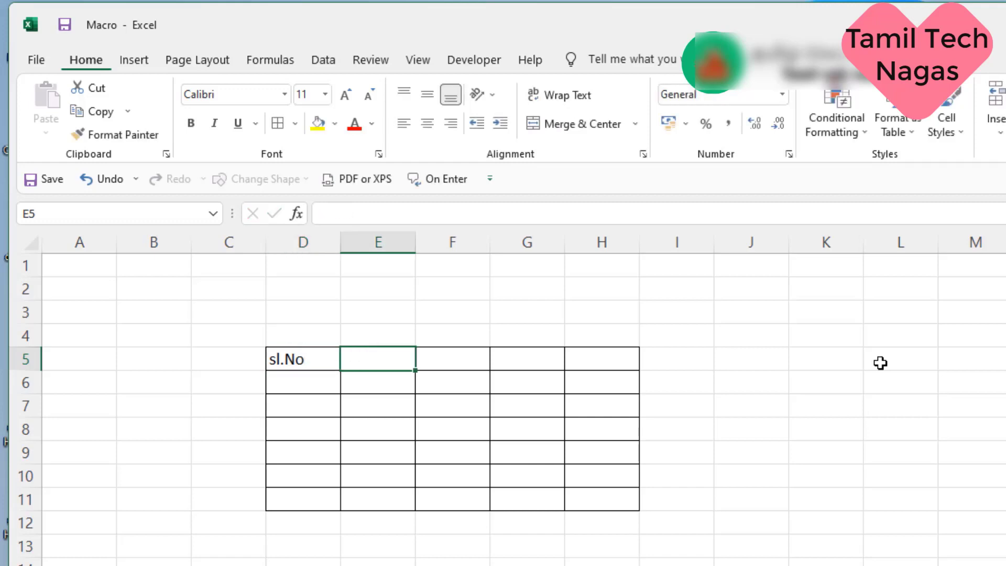
Step: Enter the header Name of item in E5 and widen column E to fit
{"action": "type", "text": "N"}
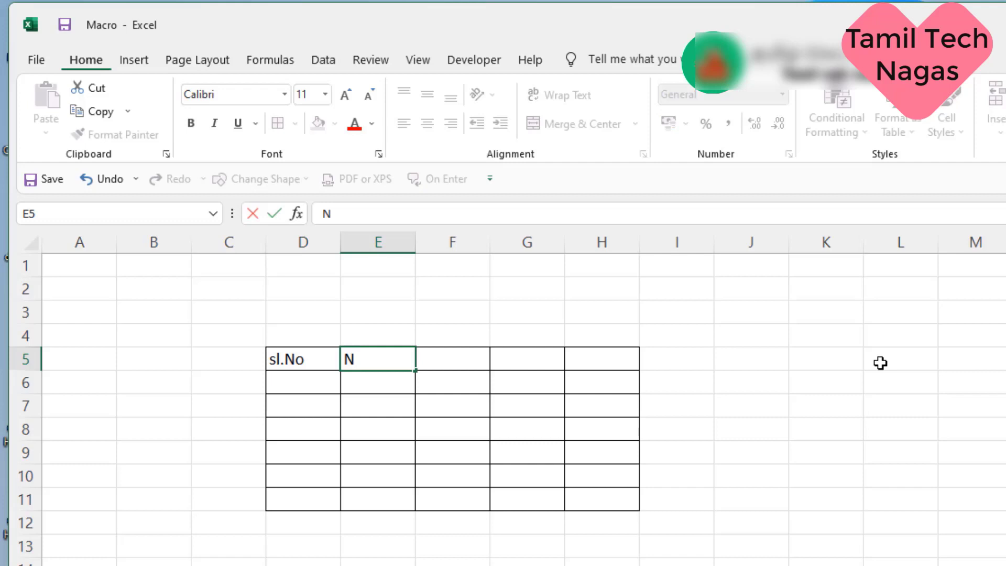
{"action": "type", "text": "ame o"}
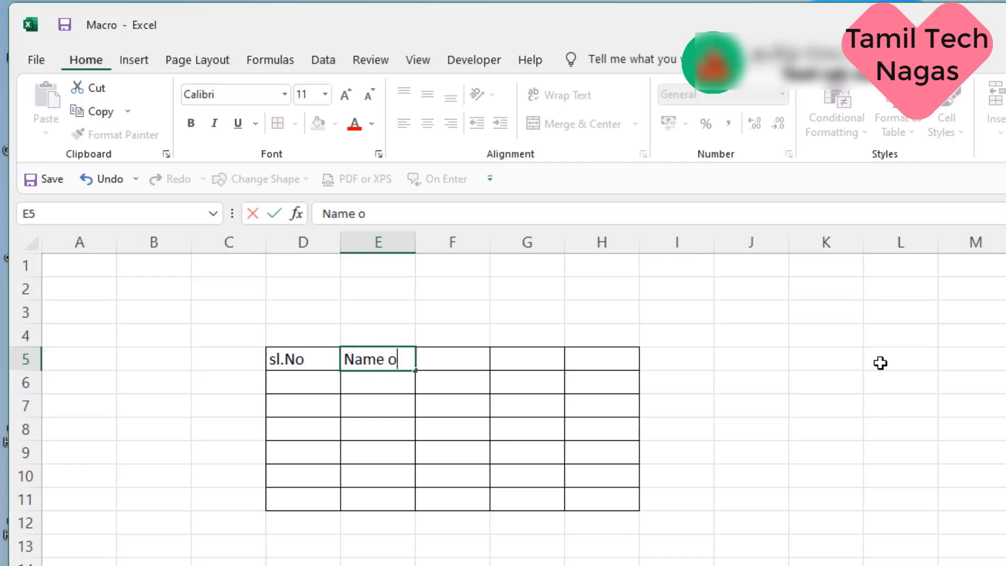
{"action": "type", "text": "f it"}
{"action": "key", "text": "BackSpace"}
{"action": "type", "text": "em"}
{"action": "key", "text": "Tab"}
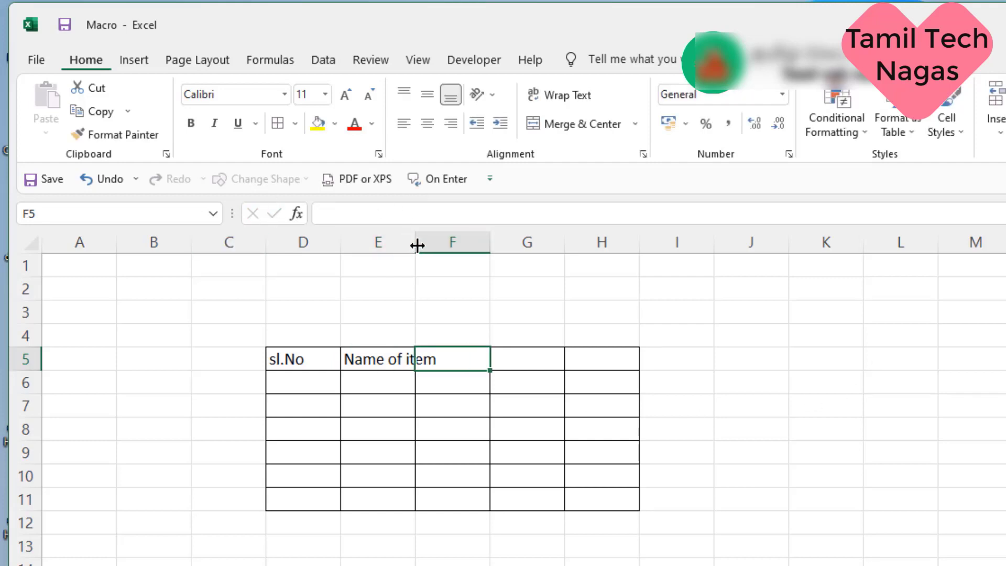
{"action": "left_click_drag", "start_coordinate": [417, 245], "coordinate": [449, 255]}
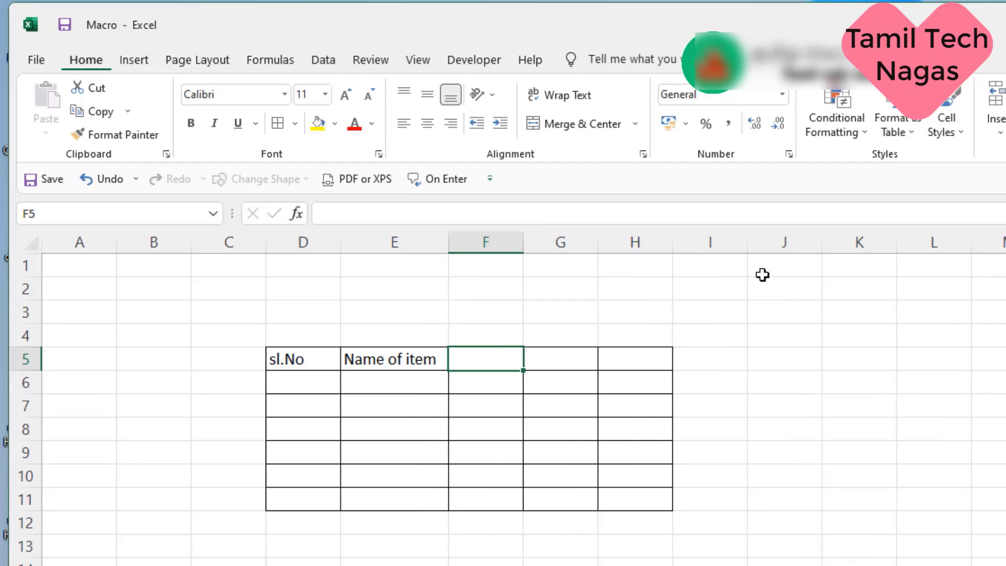
Step: Enter the header No of items sold in F5 and widen column F to fit
{"action": "type", "text": "No "}
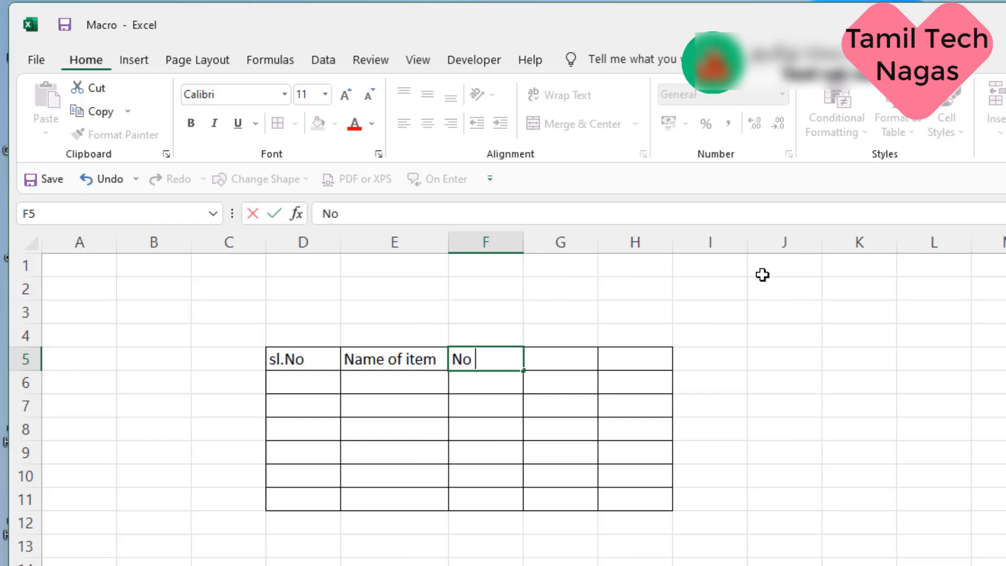
{"action": "type", "text": "of items sold"}
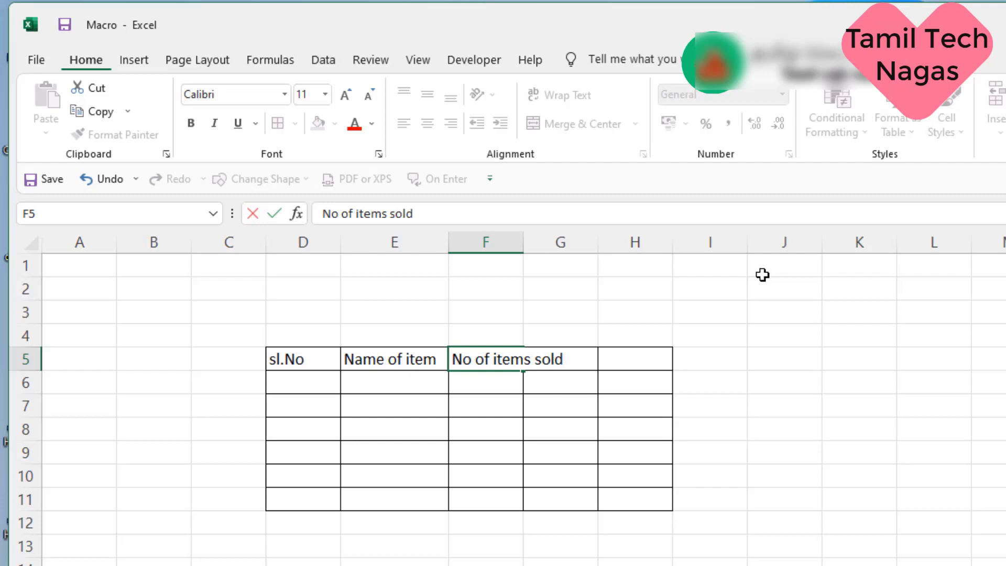
{"action": "key", "text": "Tab"}
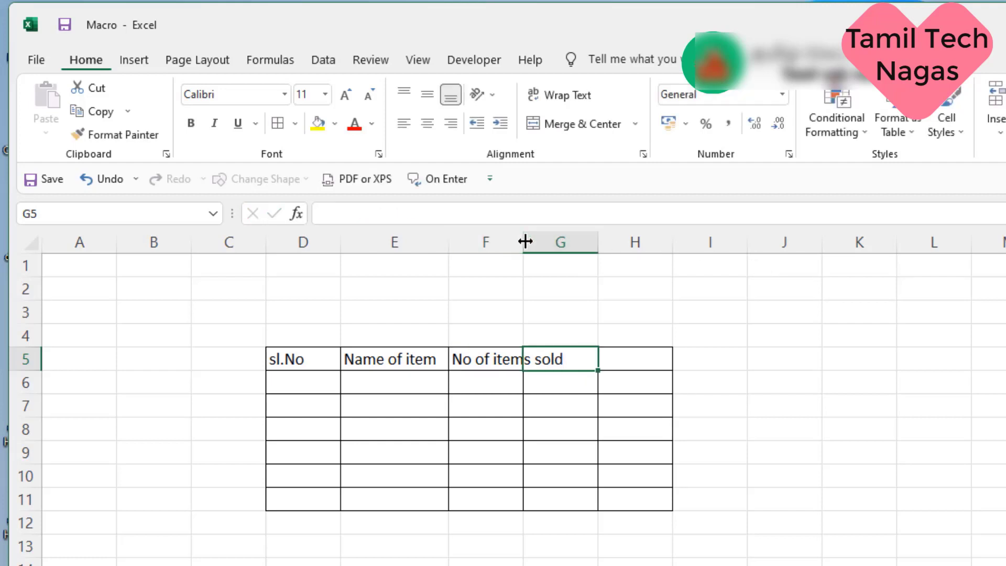
{"action": "left_click_drag", "start_coordinate": [523, 241], "coordinate": [566, 245]}
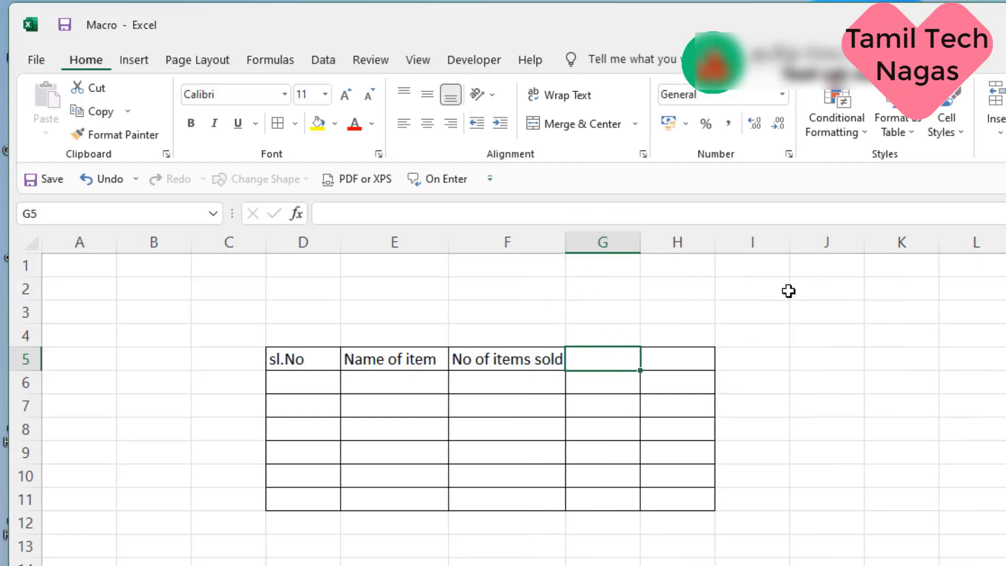
Step: Enter the headers Price in G5 and Total Amount in H5, widening column H to fit
{"action": "type", "text": "Pr"}
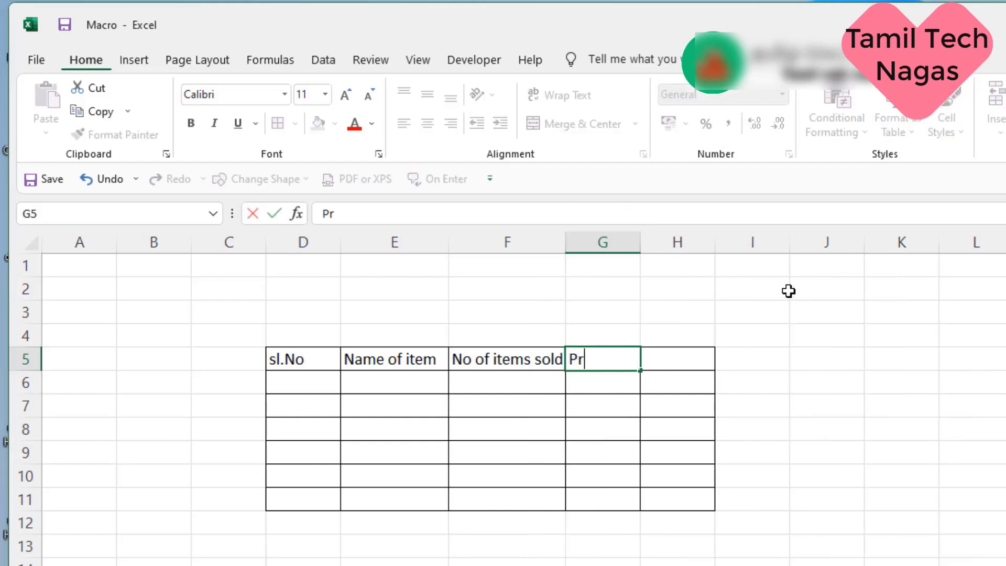
{"action": "type", "text": "ice"}
{"action": "key", "text": "Tab"}
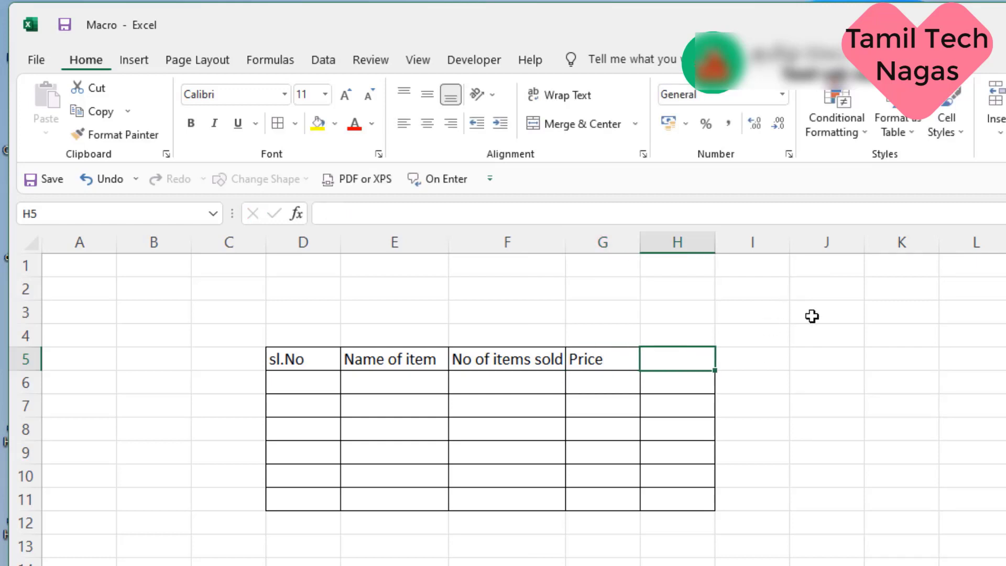
{"action": "type", "text": "T"}
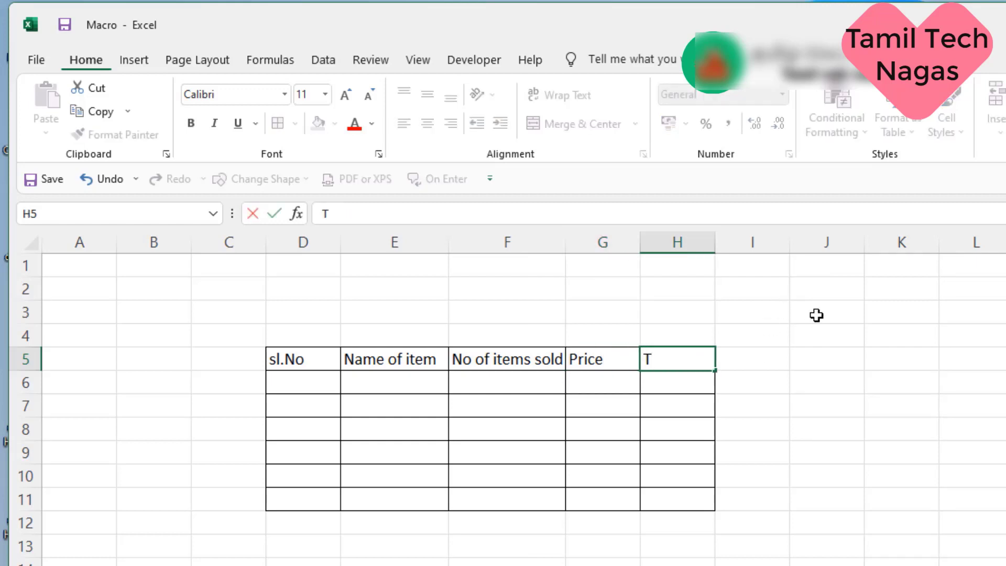
{"action": "type", "text": "otal Amoun"}
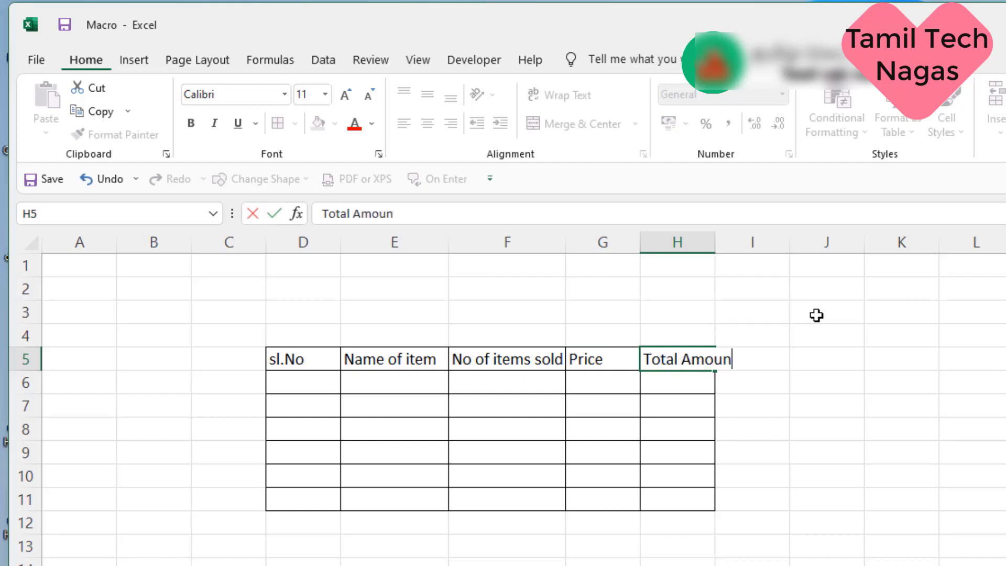
{"action": "type", "text": "t"}
{"action": "key", "text": "Return"}
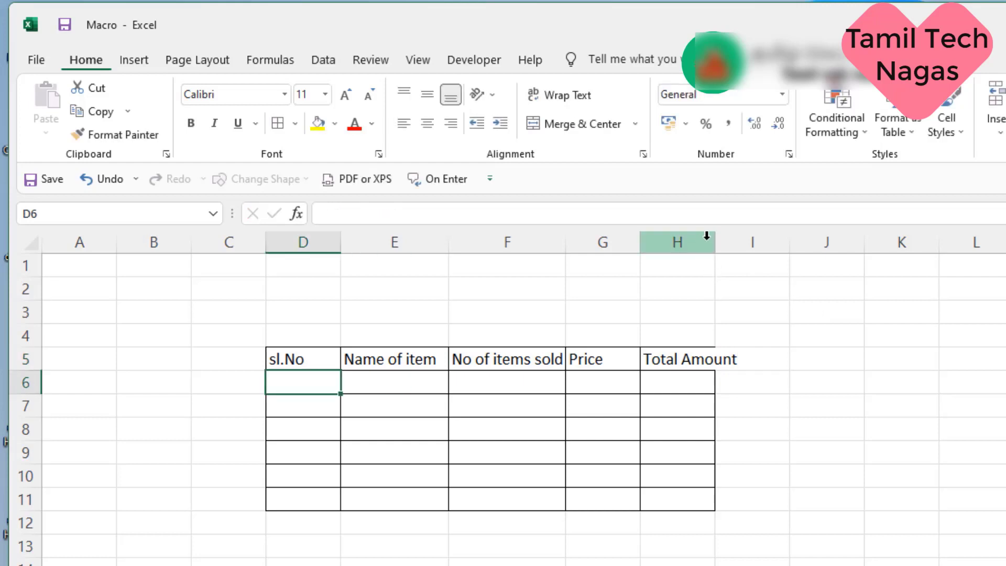
{"action": "left_click_drag", "start_coordinate": [715, 242], "coordinate": [746, 251]}
Step: Fill the header row D5:H5 with yellow
{"action": "left_click_drag", "start_coordinate": [299, 358], "coordinate": [680, 363]}
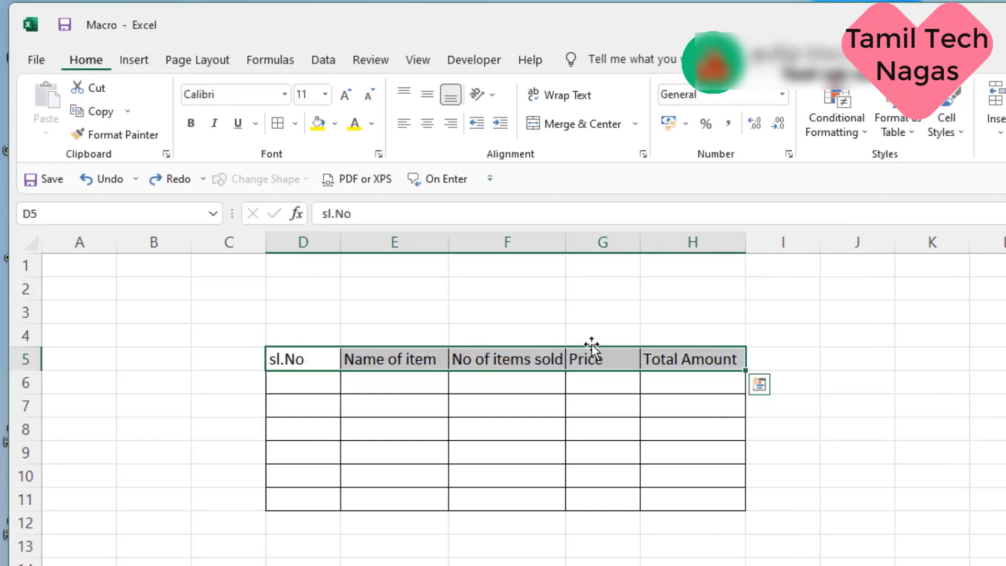
{"action": "left_click", "coordinate": [334, 123]}
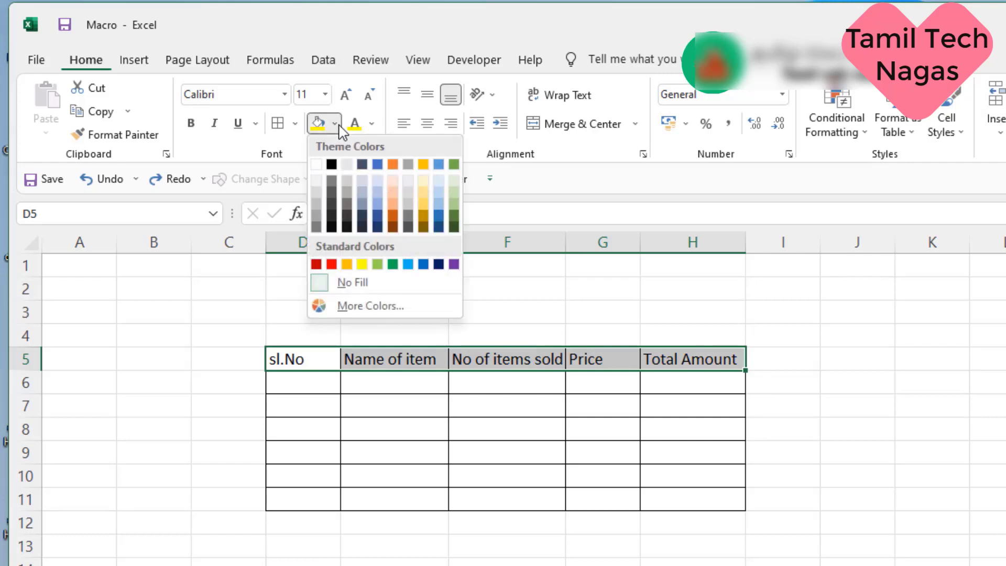
{"action": "left_click", "coordinate": [363, 263]}
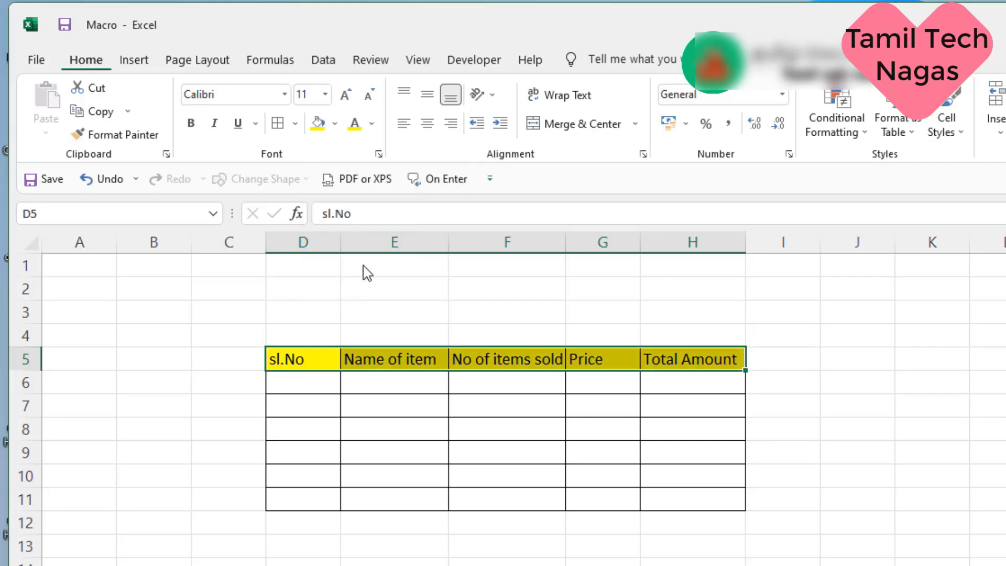
Step: Enter the serial numbers 1 to 6 down D6:D11
{"action": "left_click", "coordinate": [319, 388]}
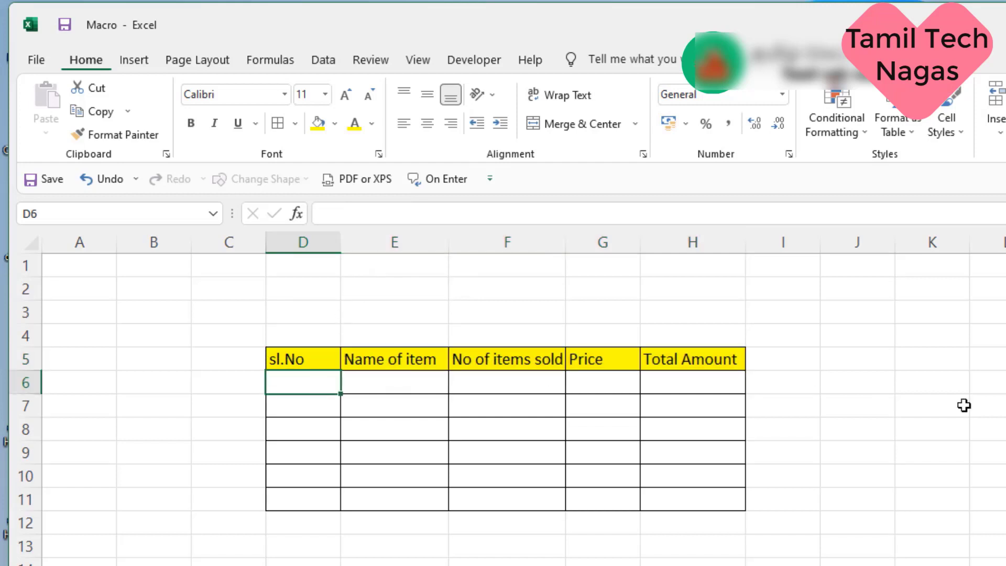
{"action": "type", "text": "1"}
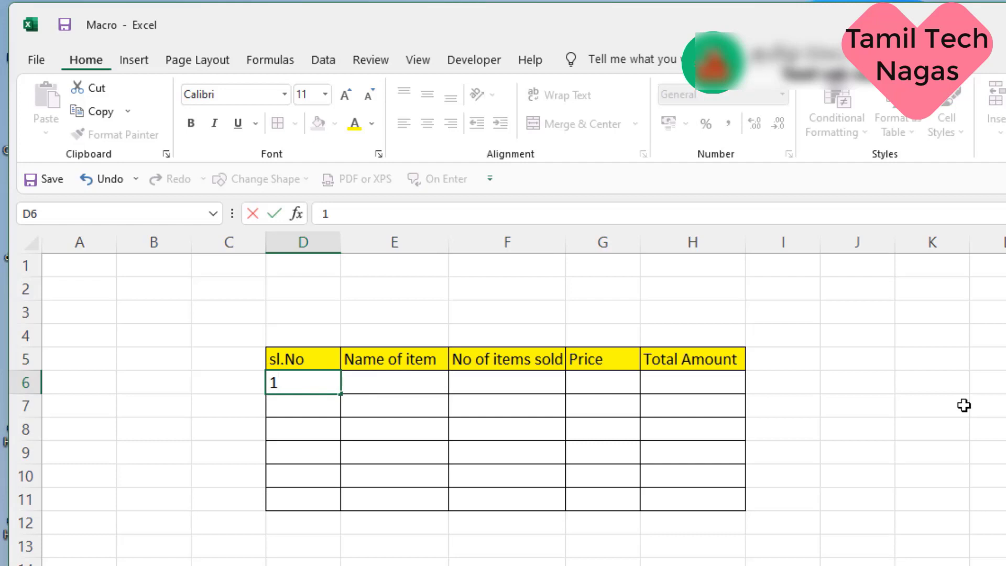
{"action": "key", "text": "Return"}
{"action": "type", "text": "2"}
{"action": "key", "text": "Return"}
{"action": "type", "text": "3"}
{"action": "key", "text": "Return"}
{"action": "type", "text": "4"}
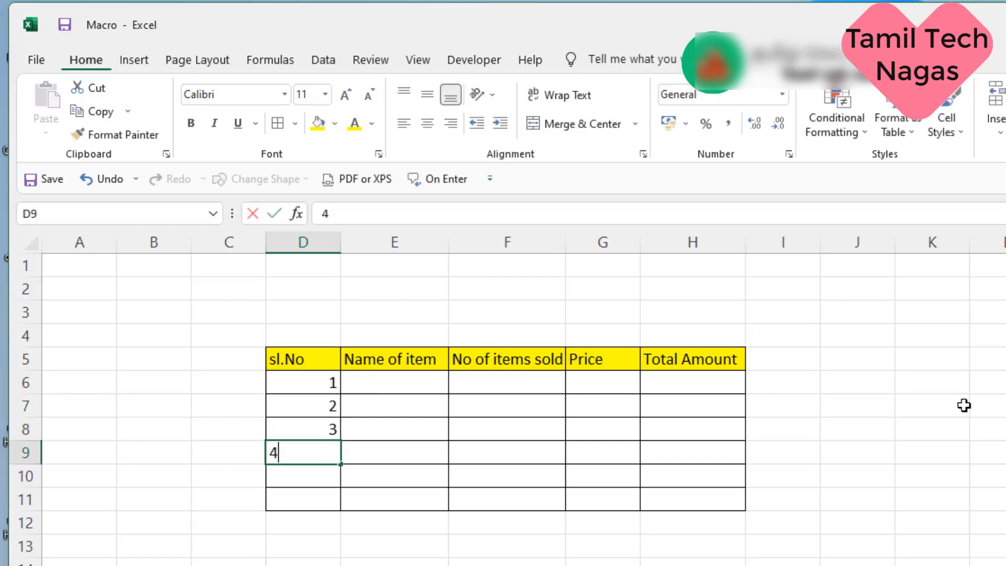
{"action": "key", "text": "Return"}
{"action": "type", "text": "2"}
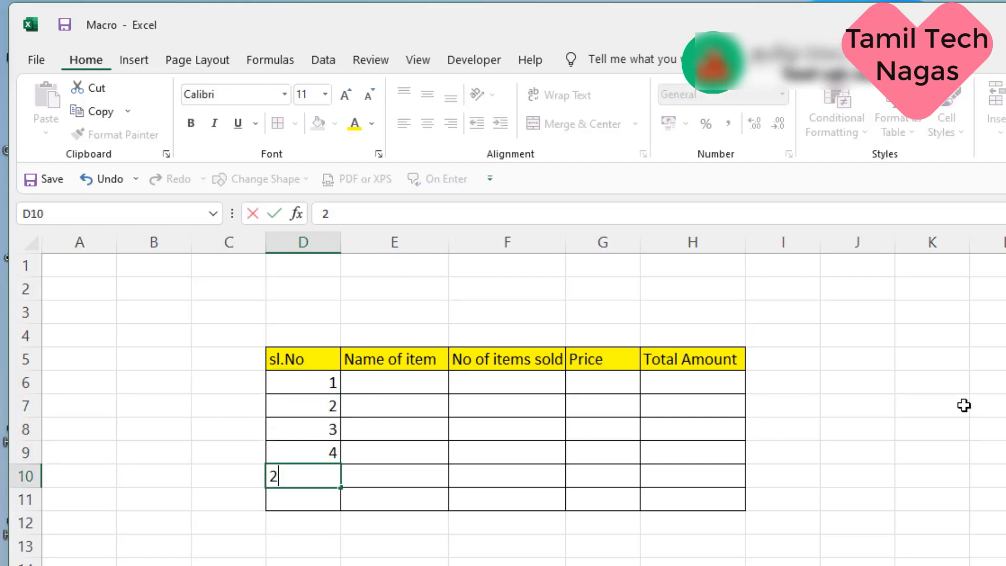
{"action": "key", "text": "BackSpace"}
{"action": "type", "text": "5"}
{"action": "key", "text": "Return"}
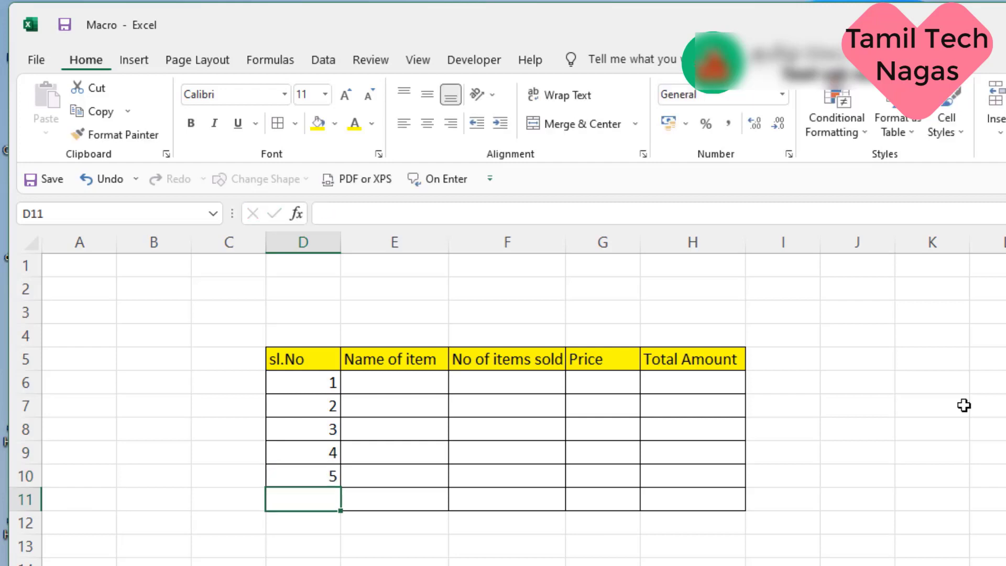
{"action": "type", "text": "6"}
{"action": "key", "text": "Return"}
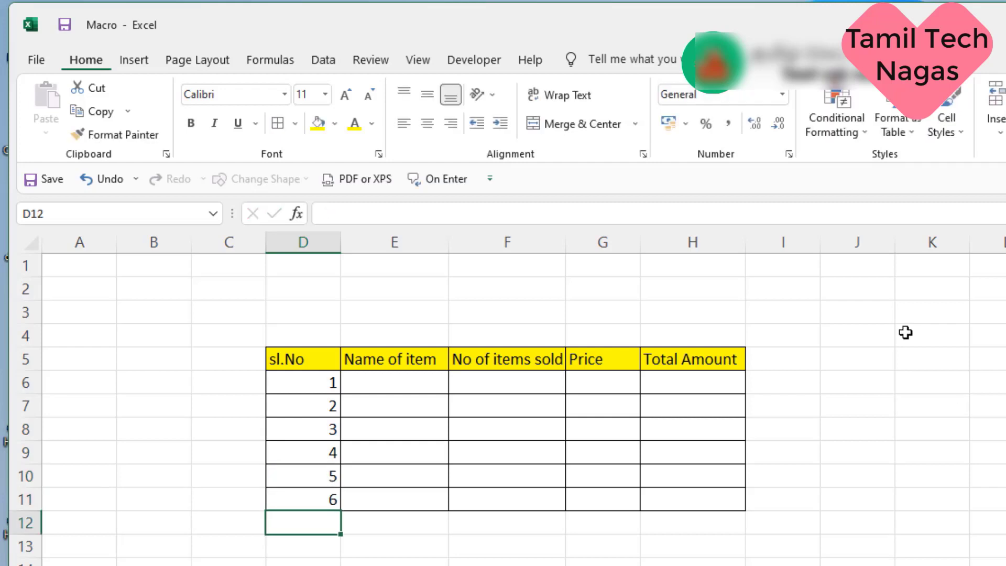
Step: Enter the item names A to F down E6:E11
{"action": "left_click", "coordinate": [438, 388]}
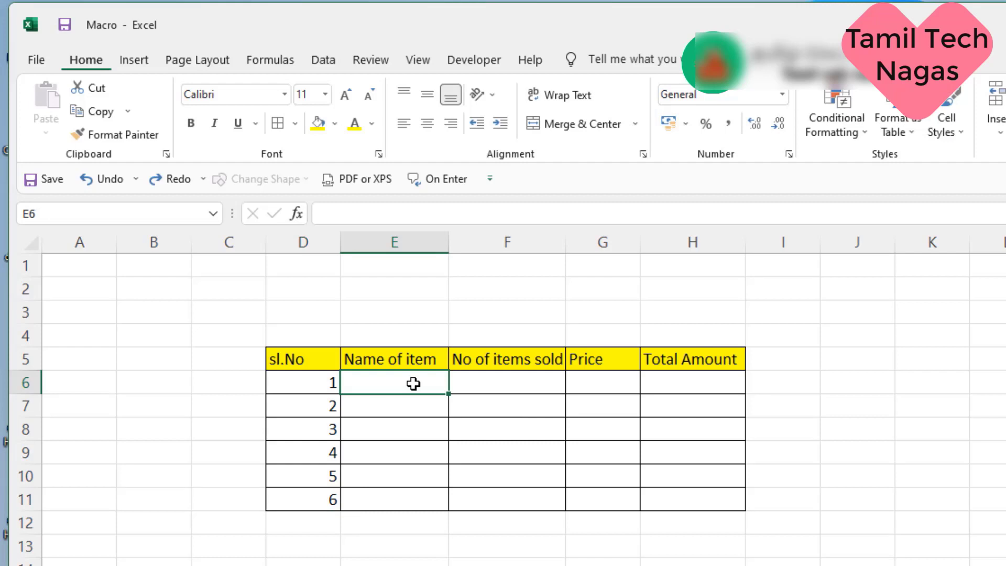
{"action": "type", "text": "A"}
{"action": "key", "text": "Return"}
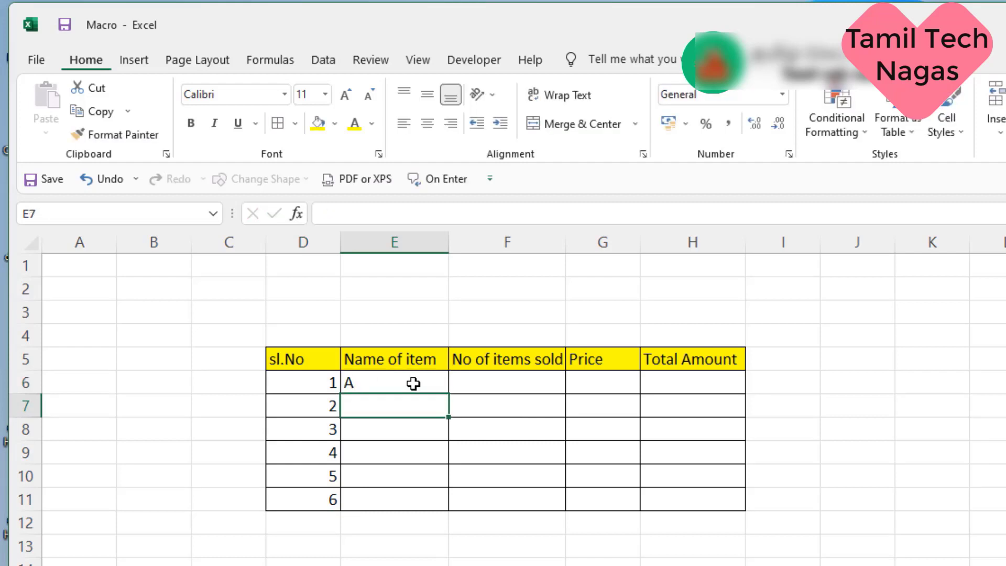
{"action": "type", "text": "B"}
{"action": "key", "text": "Return"}
{"action": "type", "text": "C"}
{"action": "key", "text": "Return"}
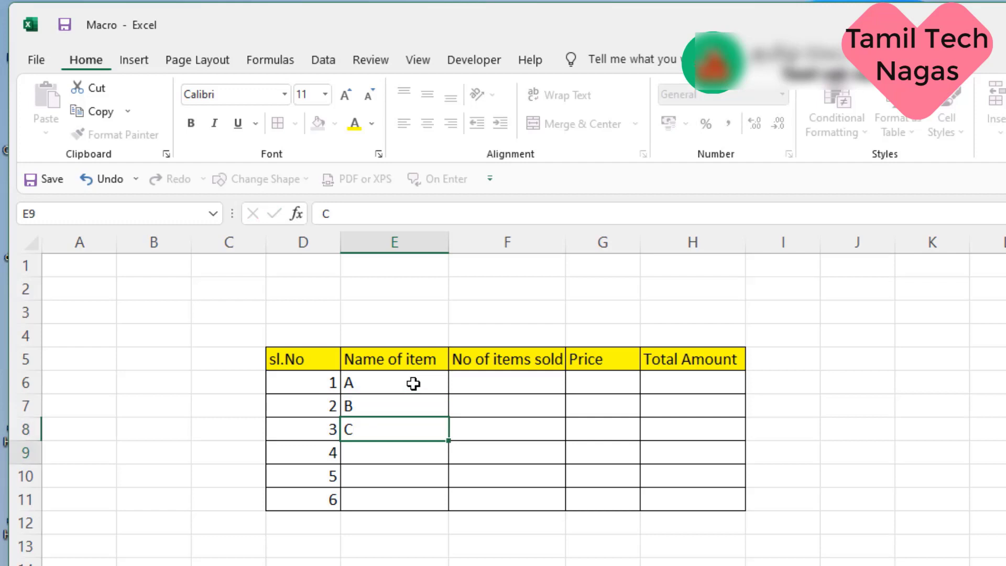
{"action": "type", "text": "D"}
{"action": "key", "text": "Return"}
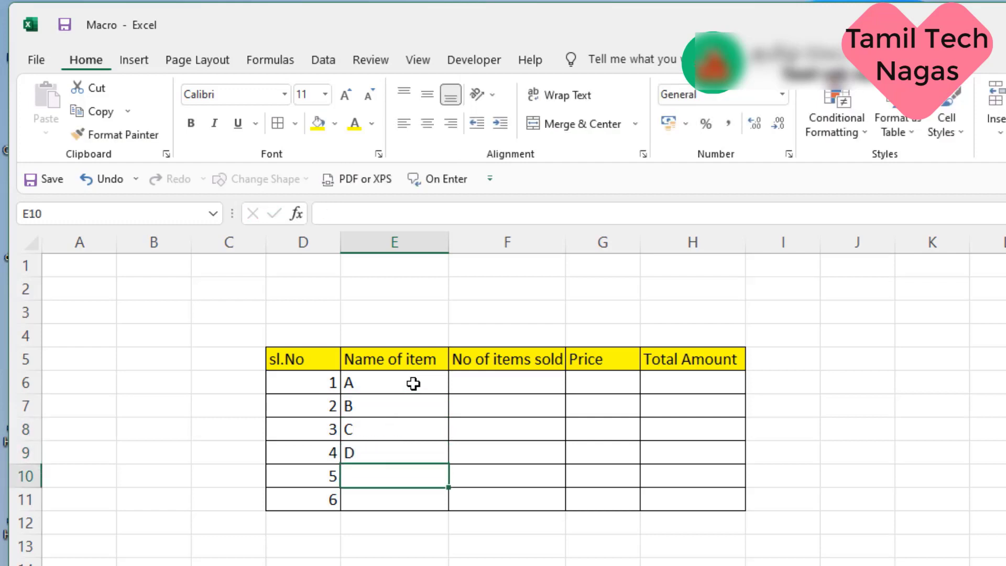
{"action": "type", "text": "E"}
{"action": "key", "text": "Return"}
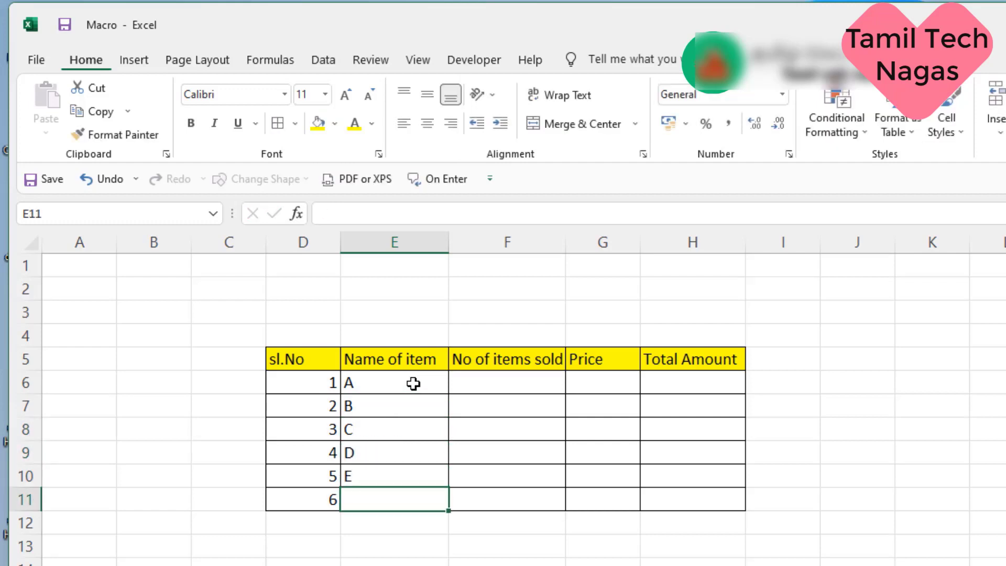
{"action": "type", "text": "F"}
{"action": "key", "text": "Return"}
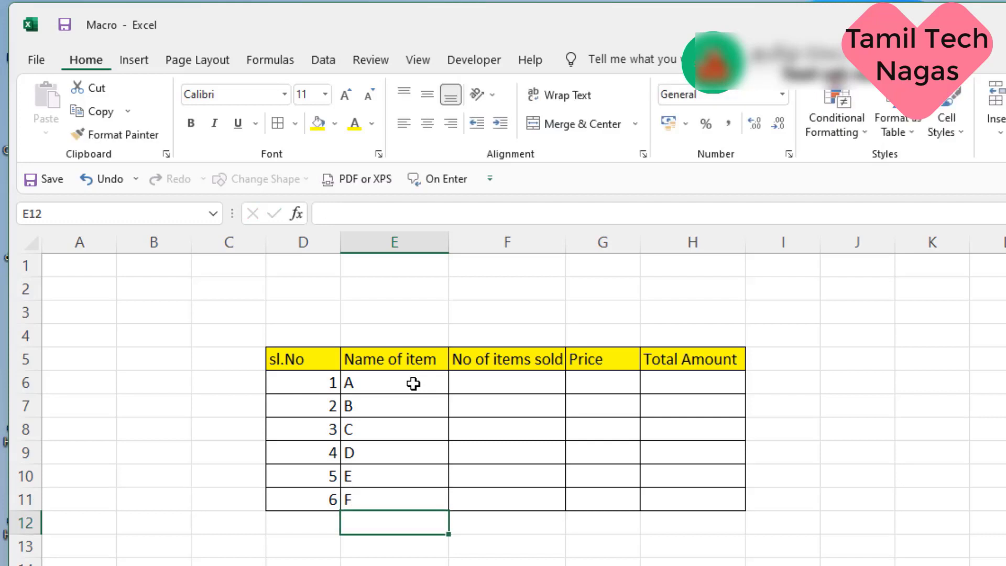
Step: Enter the formula =F6*G6 in H6 and fill it down to H11
{"action": "left_click", "coordinate": [459, 379]}
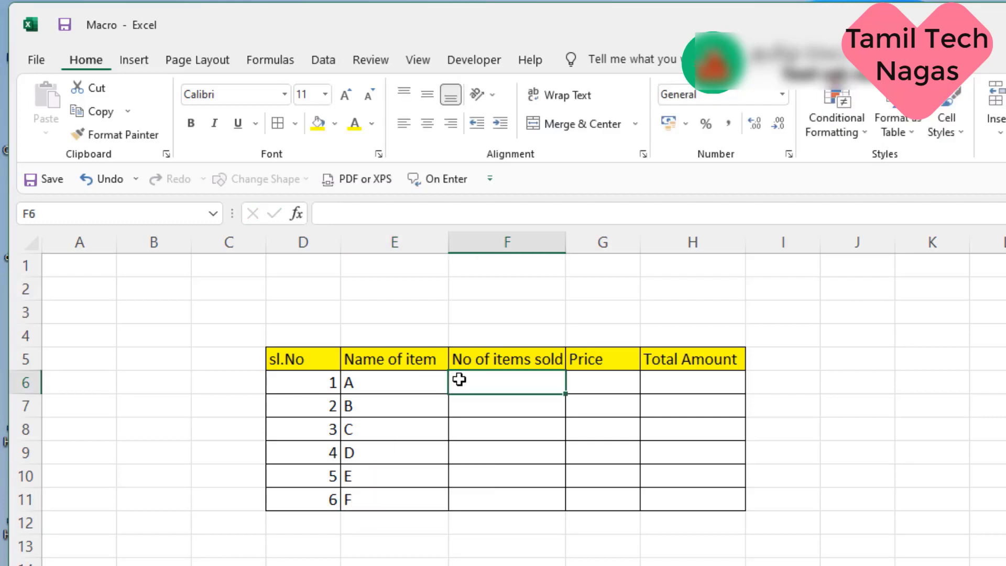
{"action": "left_click", "coordinate": [580, 377]}
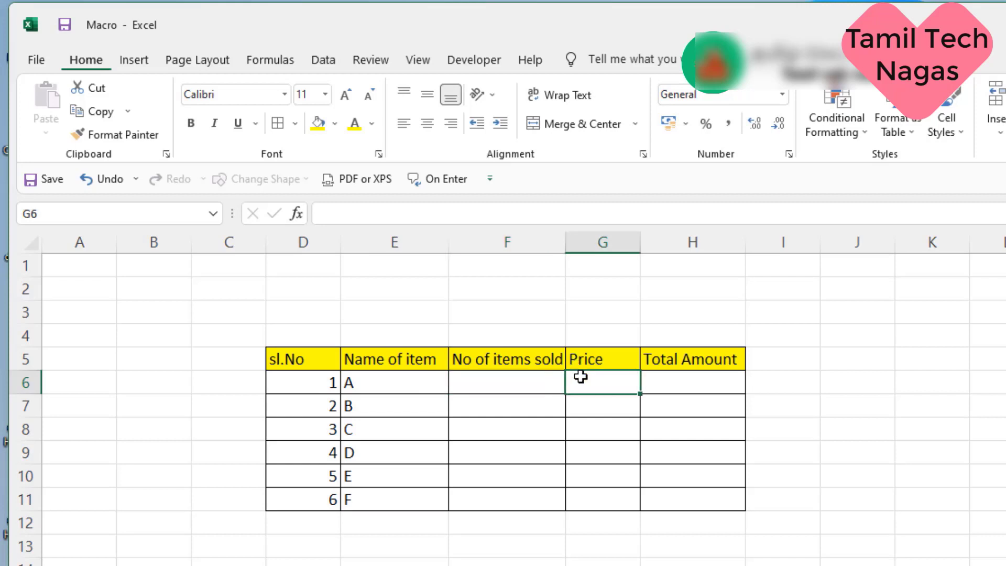
{"action": "left_click", "coordinate": [708, 379]}
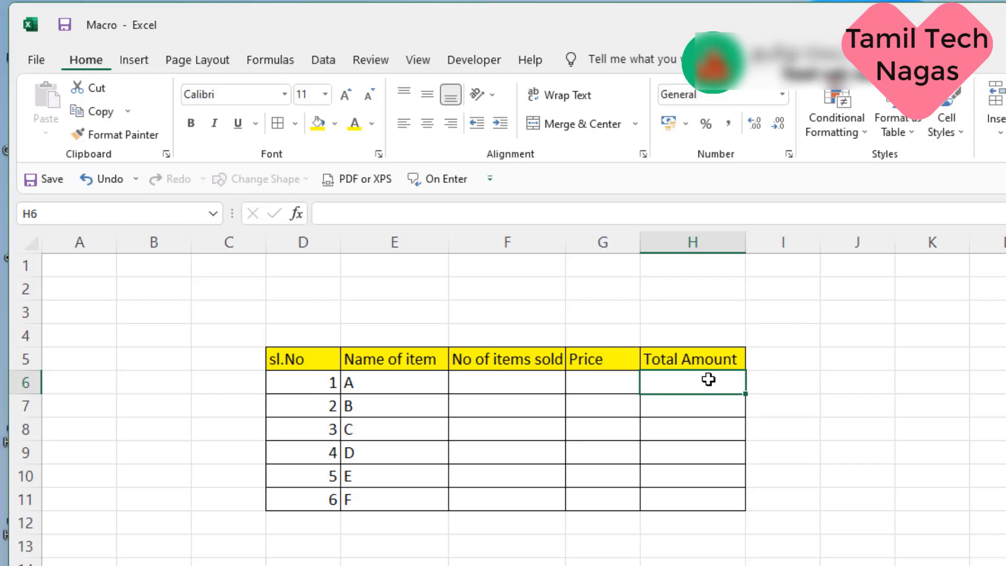
{"action": "type", "text": "="}
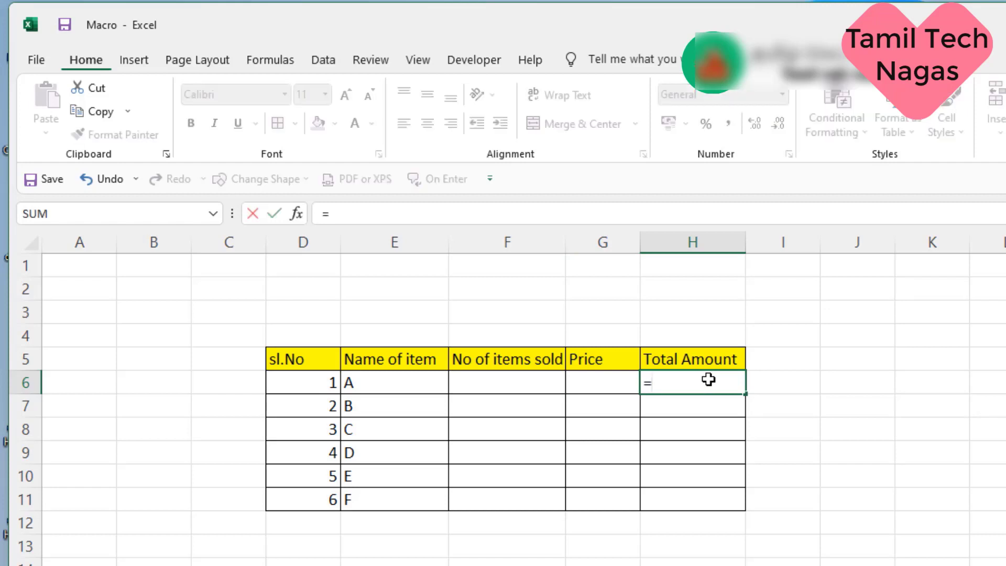
{"action": "left_click", "coordinate": [532, 383]}
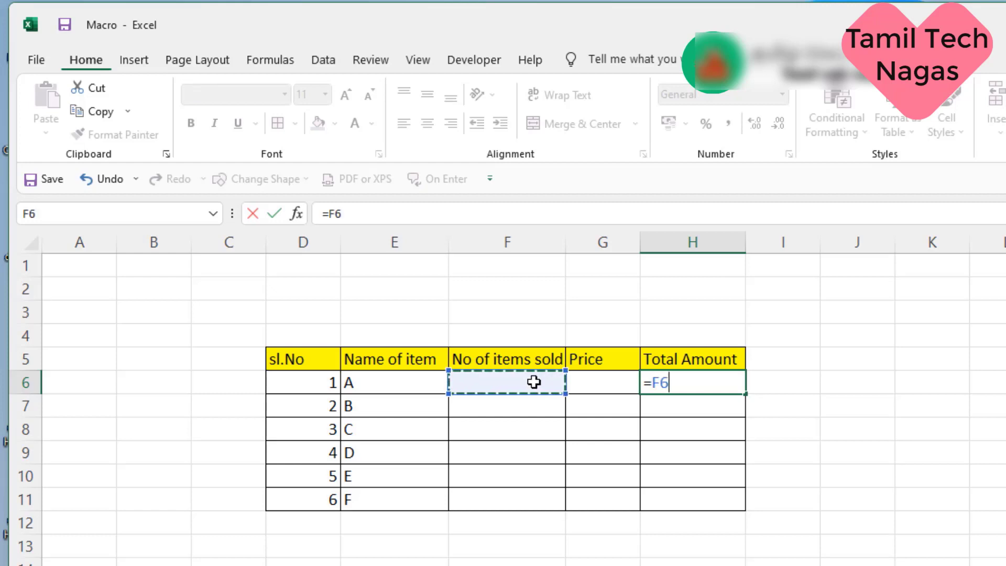
{"action": "type", "text": "*"}
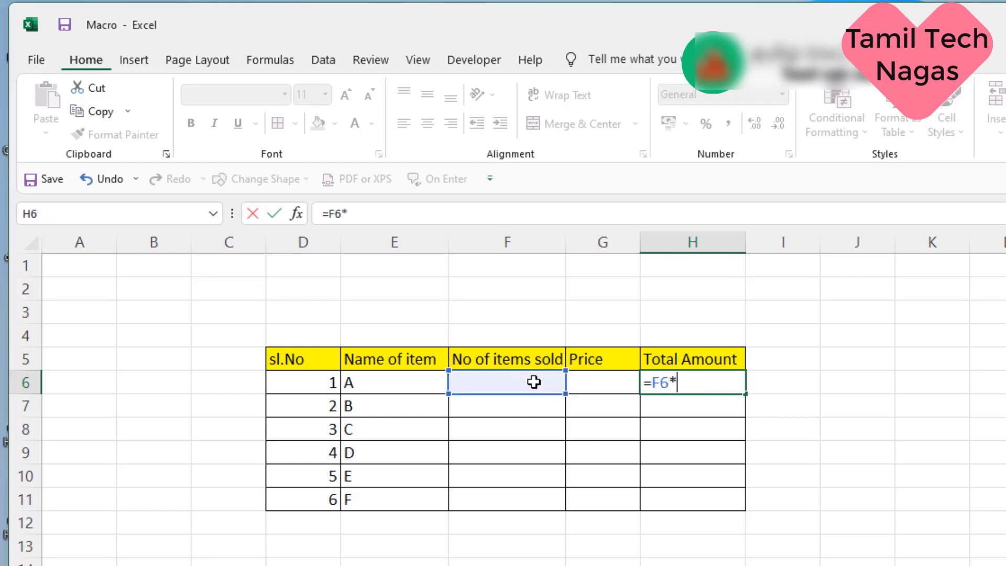
{"action": "left_click", "coordinate": [582, 382]}
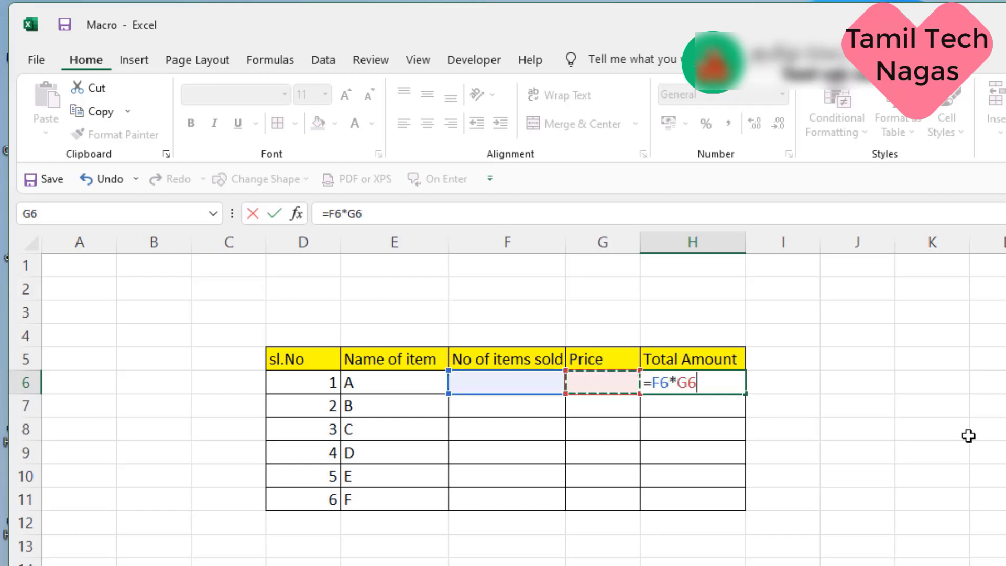
{"action": "key", "text": "Return"}
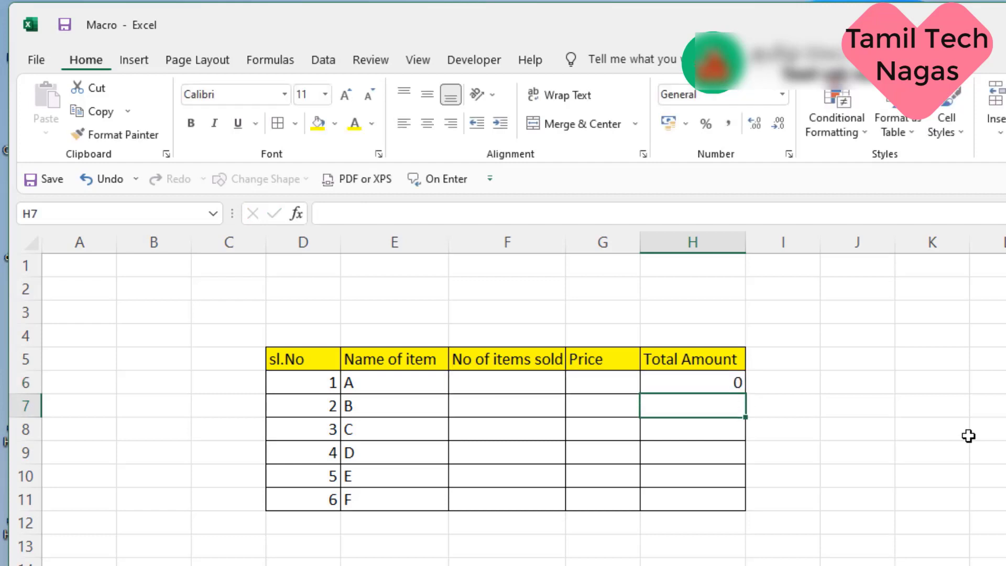
{"action": "left_click", "coordinate": [700, 378]}
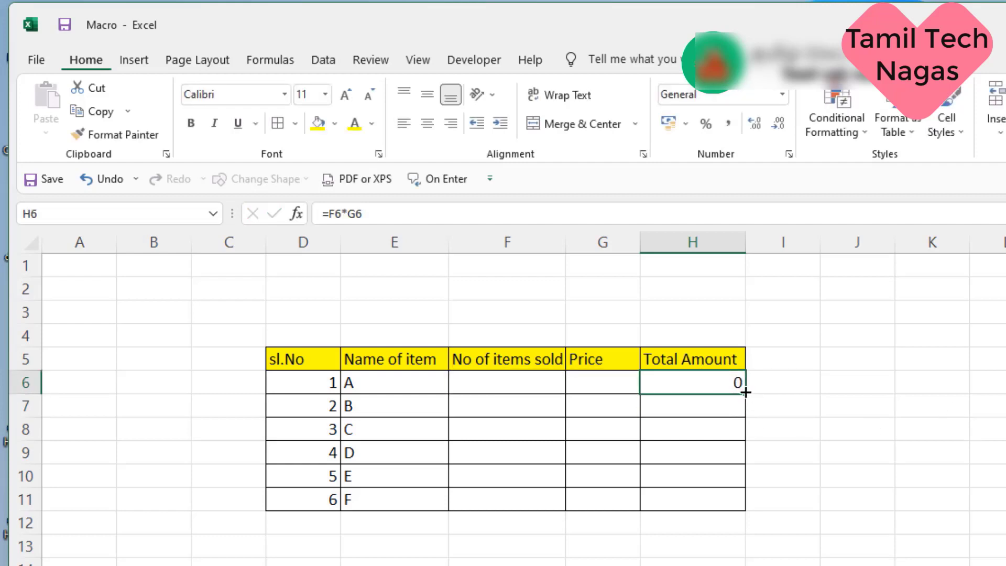
{"action": "left_click_drag", "start_coordinate": [745, 392], "coordinate": [743, 507]}
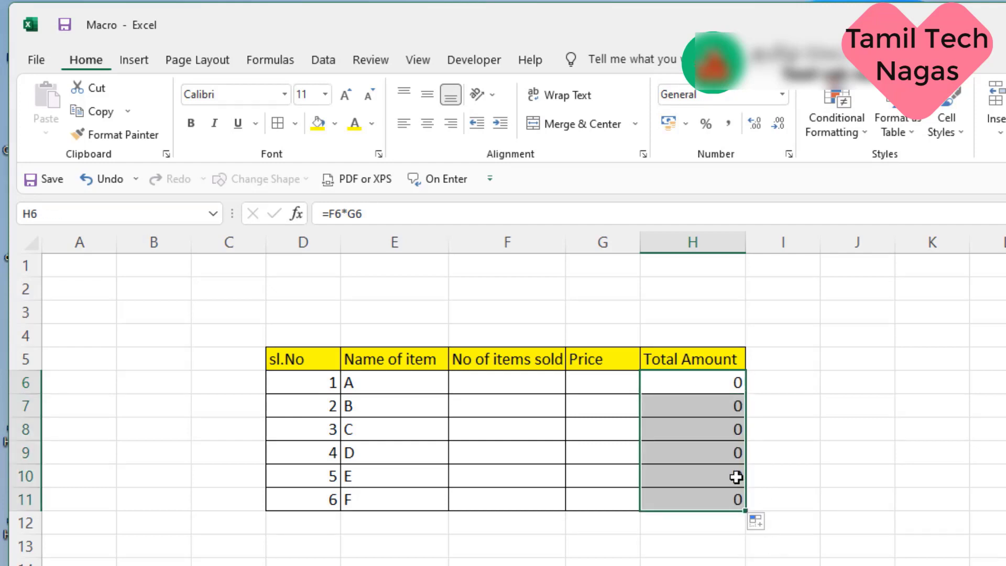
Step: Enter the label Total in E13
{"action": "left_click", "coordinate": [367, 546]}
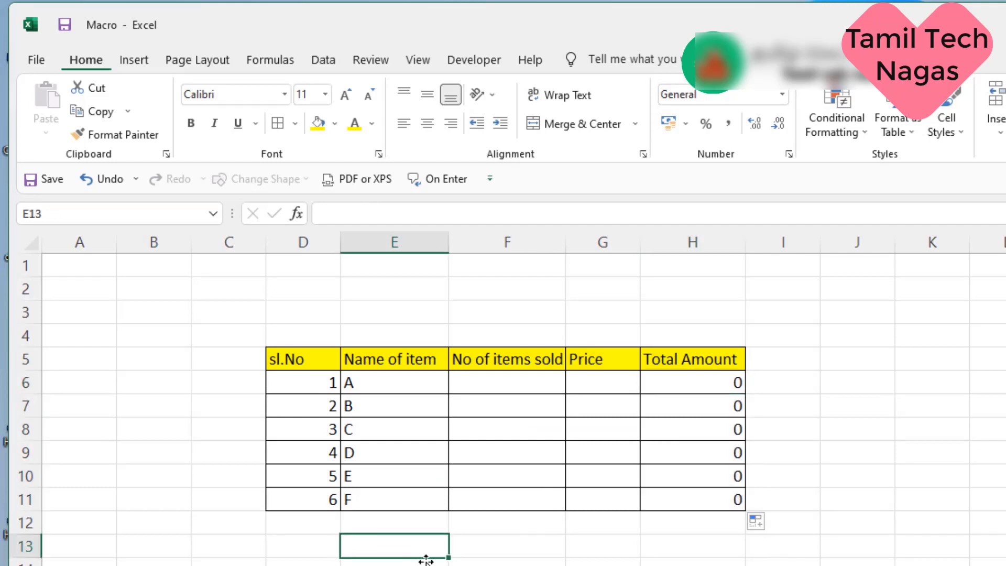
{"action": "type", "text": "Tota"}
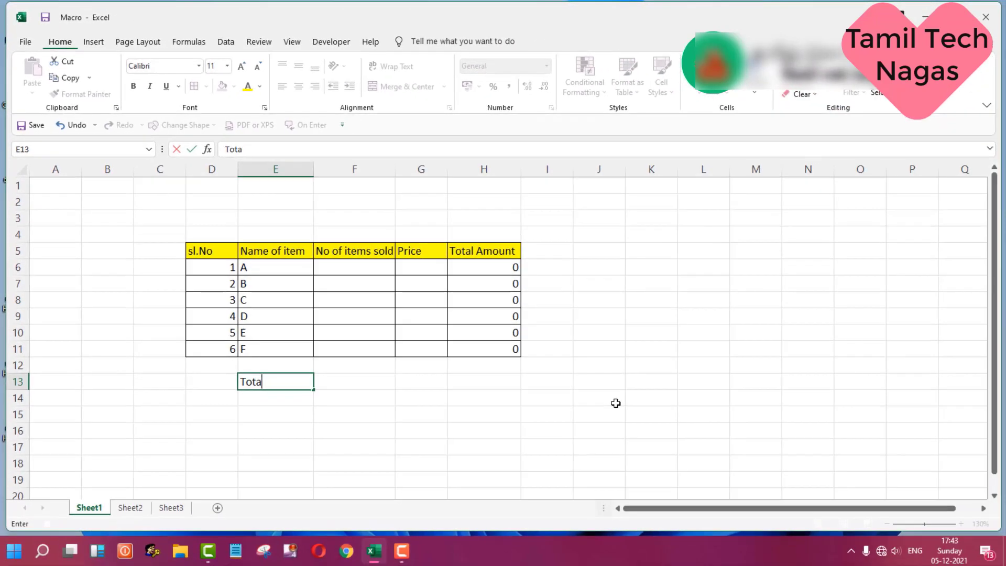
{"action": "type", "text": "l"}
{"action": "key", "text": "Tab"}
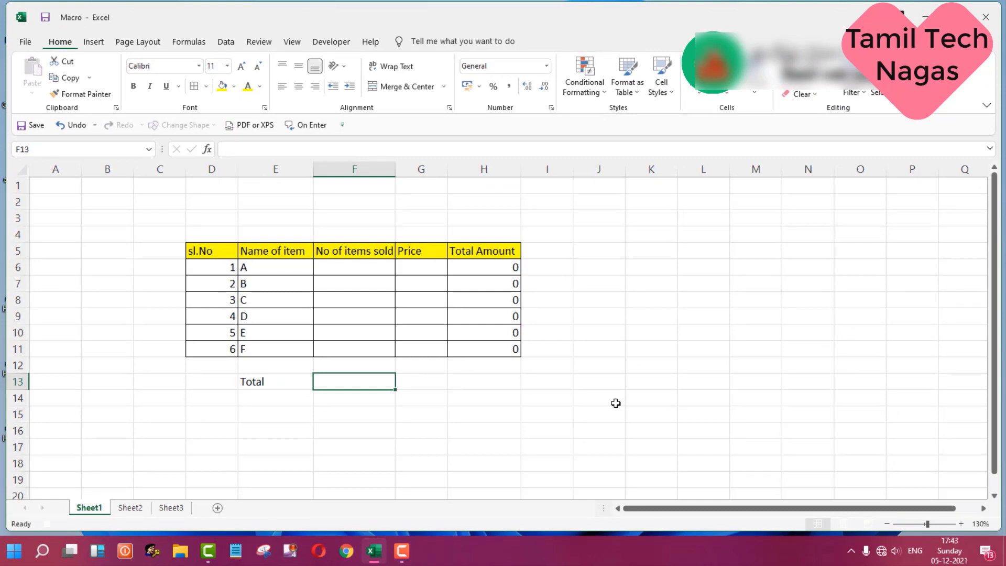
Step: Enter the formula =sum(F6:F11) in F13 to total the items sold
{"action": "type", "text": "="}
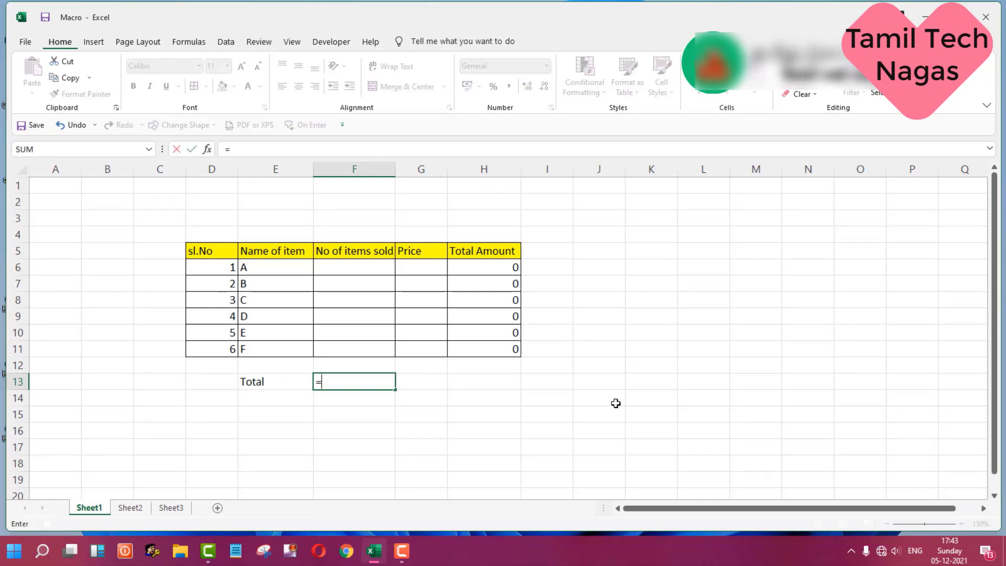
{"action": "type", "text": "sum"}
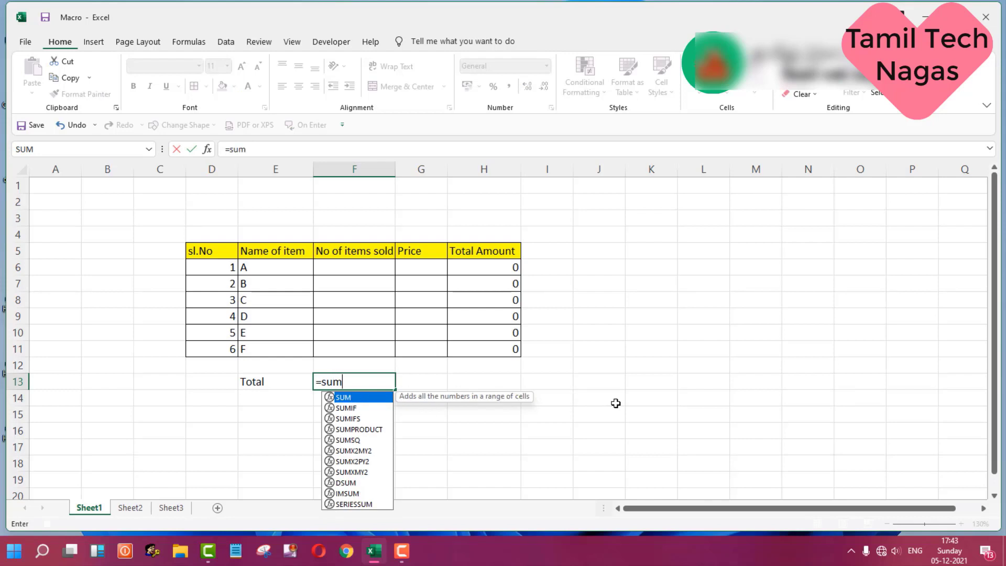
{"action": "type", "text": "9"}
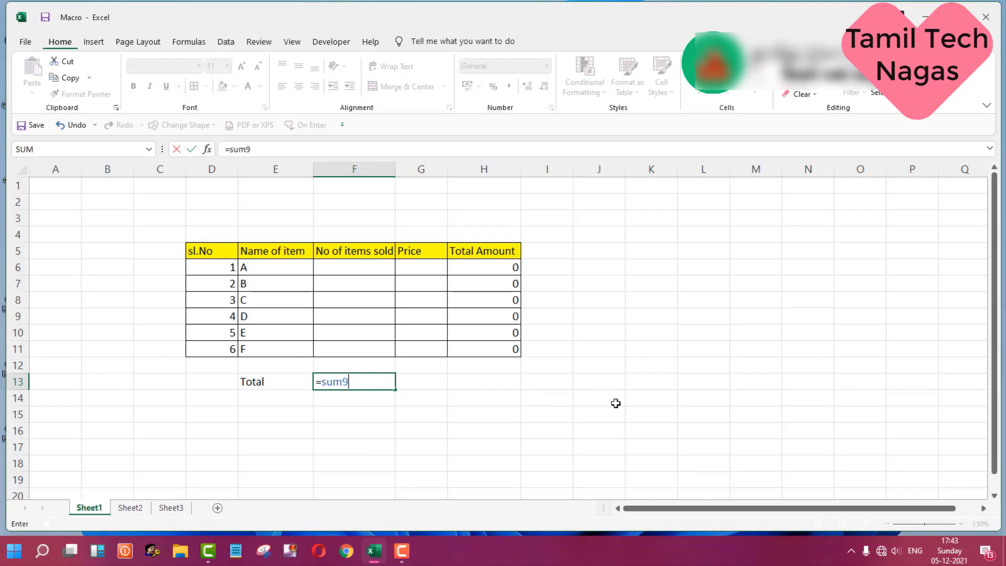
{"action": "key", "text": "BackSpace"}
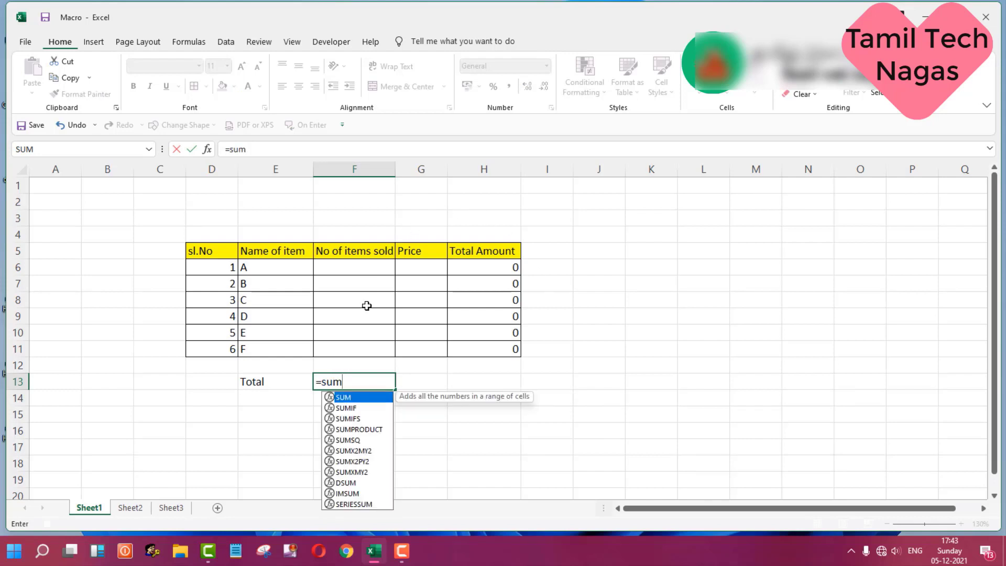
{"action": "type", "text": "("}
{"action": "left_click_drag", "start_coordinate": [374, 268], "coordinate": [377, 353]}
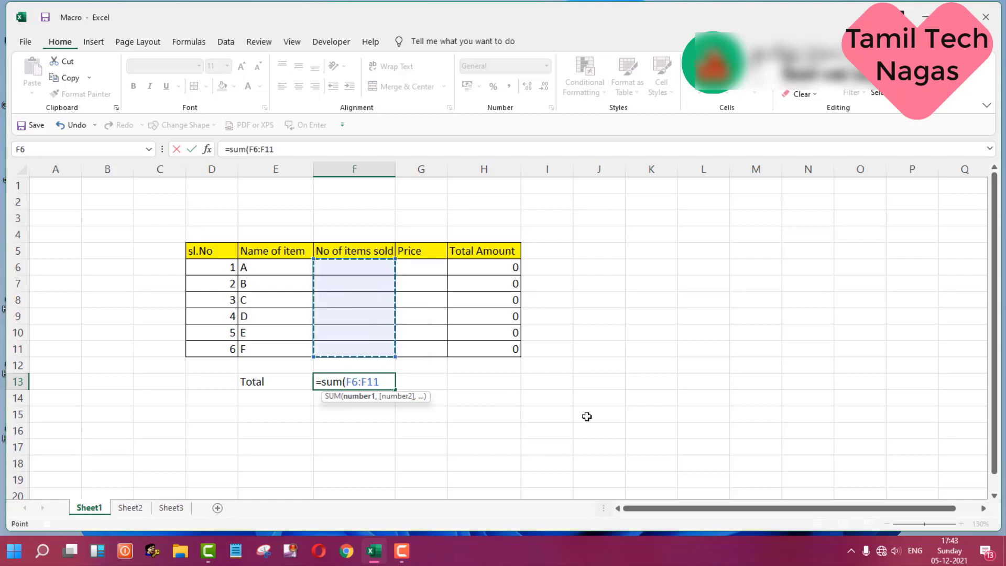
{"action": "key", "text": "Return"}
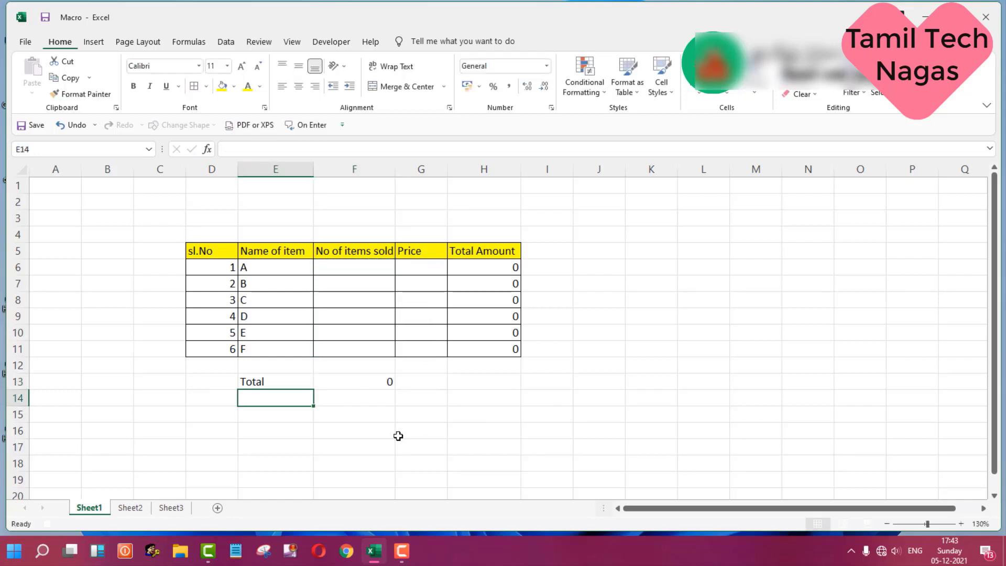
Step: Fill the total formula from F13 across to H13 and shade the total row D13:H13 with a blue-gray fill
{"action": "left_click", "coordinate": [379, 384]}
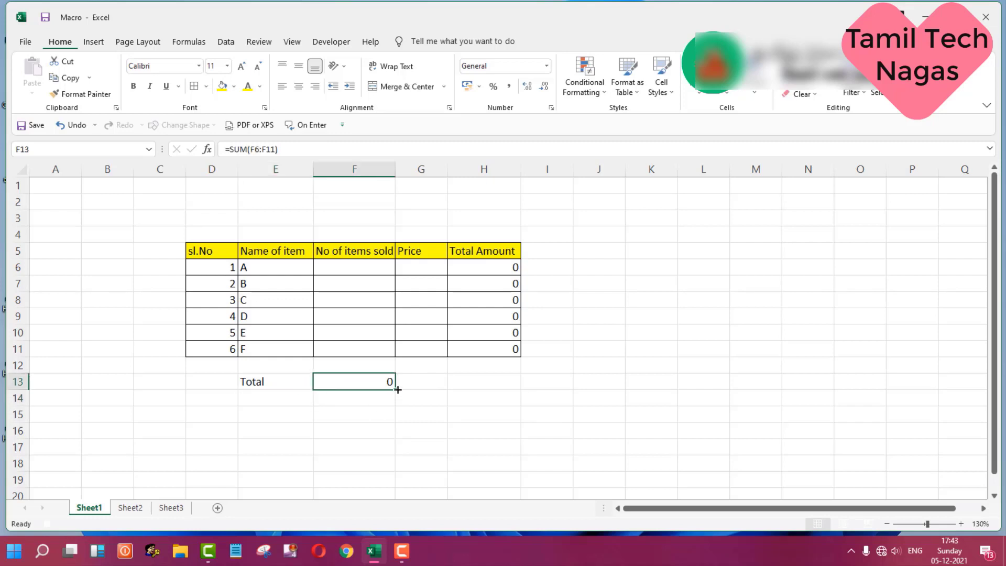
{"action": "left_click_drag", "start_coordinate": [397, 390], "coordinate": [502, 394]}
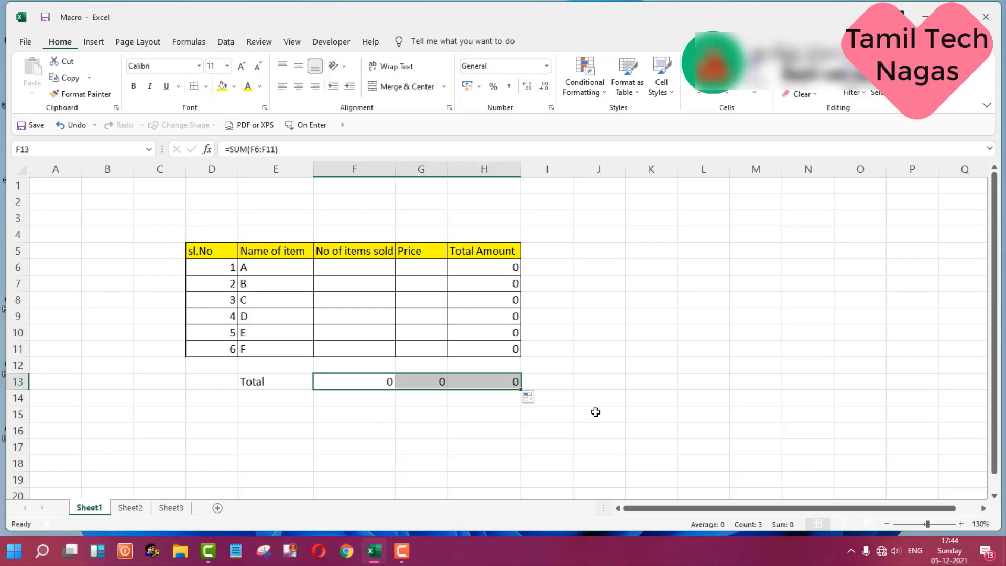
{"action": "left_click_drag", "start_coordinate": [209, 383], "coordinate": [476, 384]}
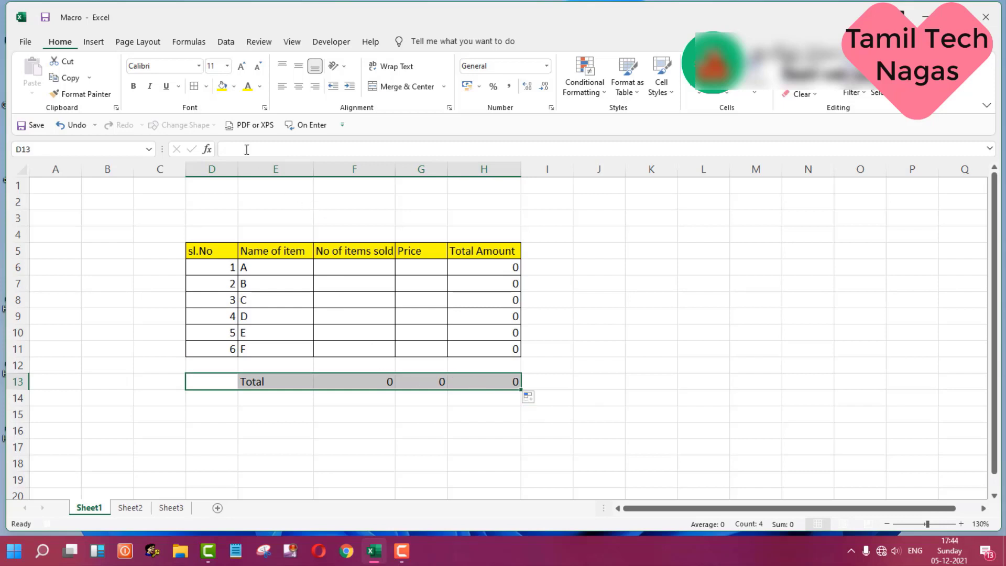
{"action": "left_click", "coordinate": [235, 87]}
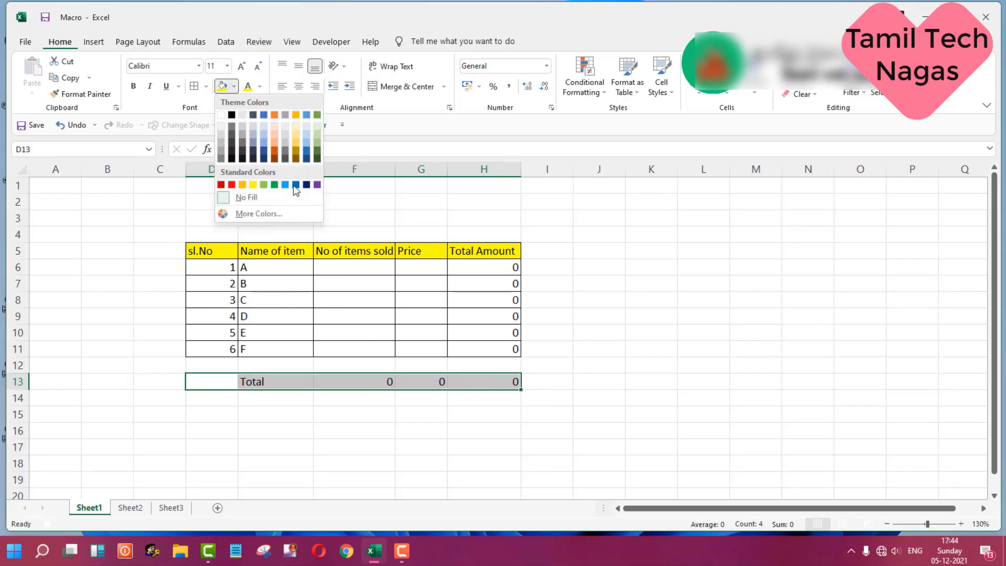
{"action": "left_click", "coordinate": [253, 147]}
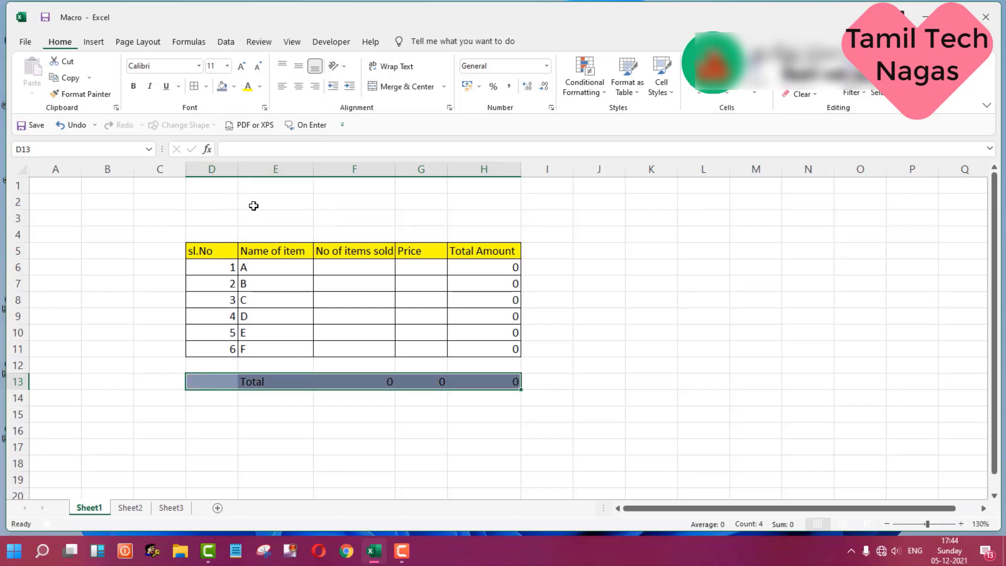
Step: Enter the title Daily Sales details in D2
{"action": "left_click", "coordinate": [226, 198]}
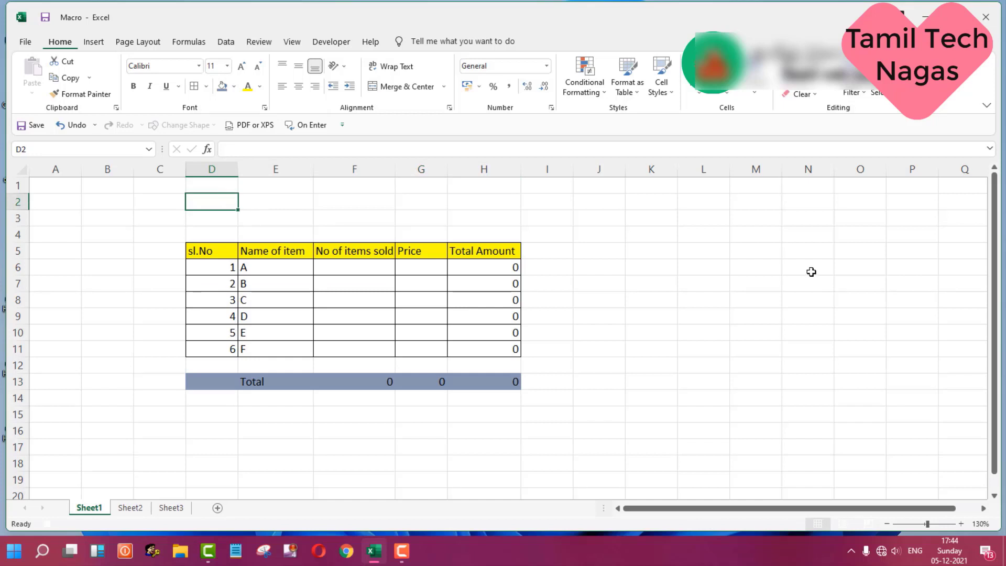
{"action": "type", "text": "D"}
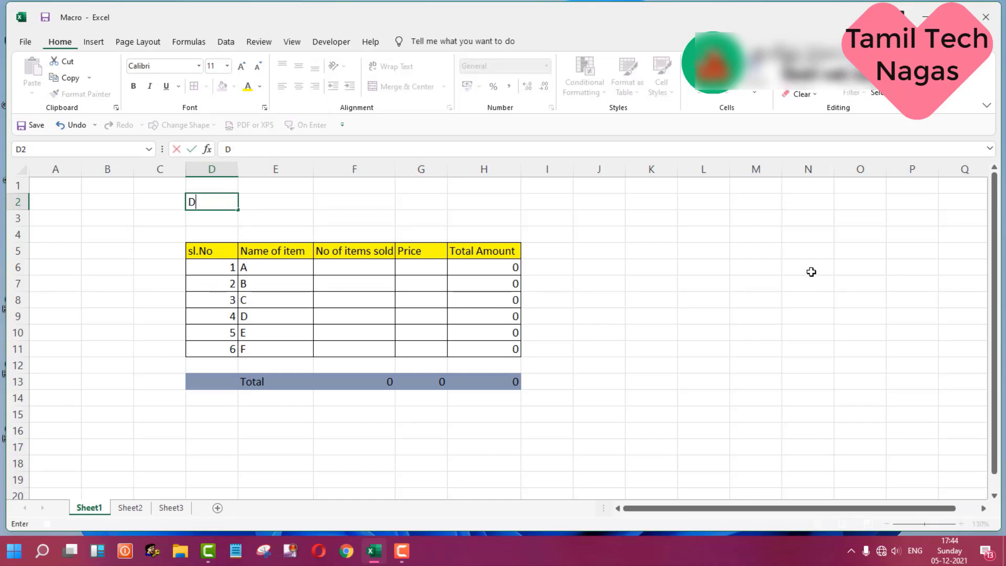
{"action": "type", "text": "aily Sales d"}
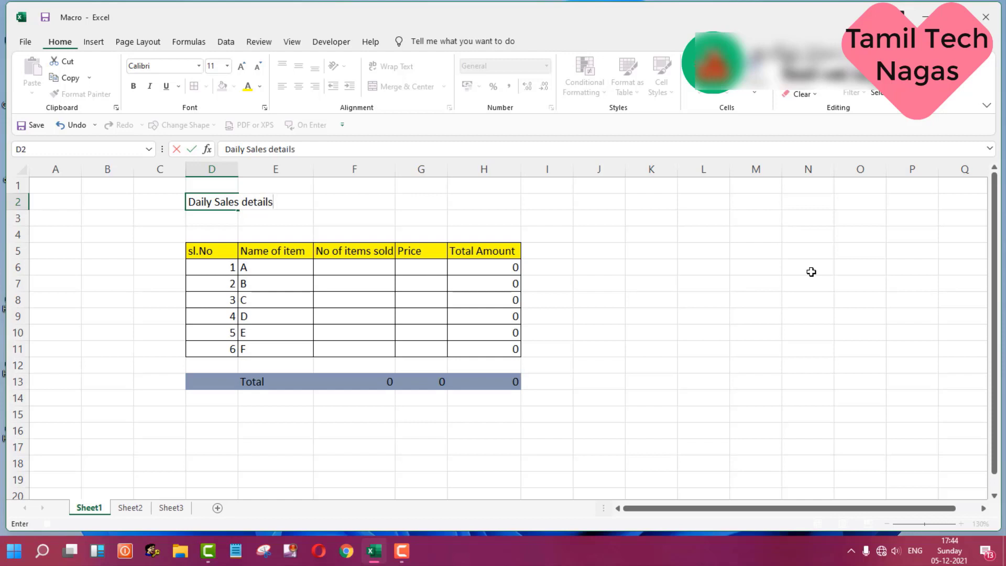
{"action": "type", "text": "etails"}
{"action": "key", "text": "Return"}
Step: Merge and center the title across D2:H2
{"action": "left_click_drag", "start_coordinate": [207, 201], "coordinate": [296, 210]}
{"action": "left_click_drag", "start_coordinate": [339, 218], "coordinate": [480, 200]}
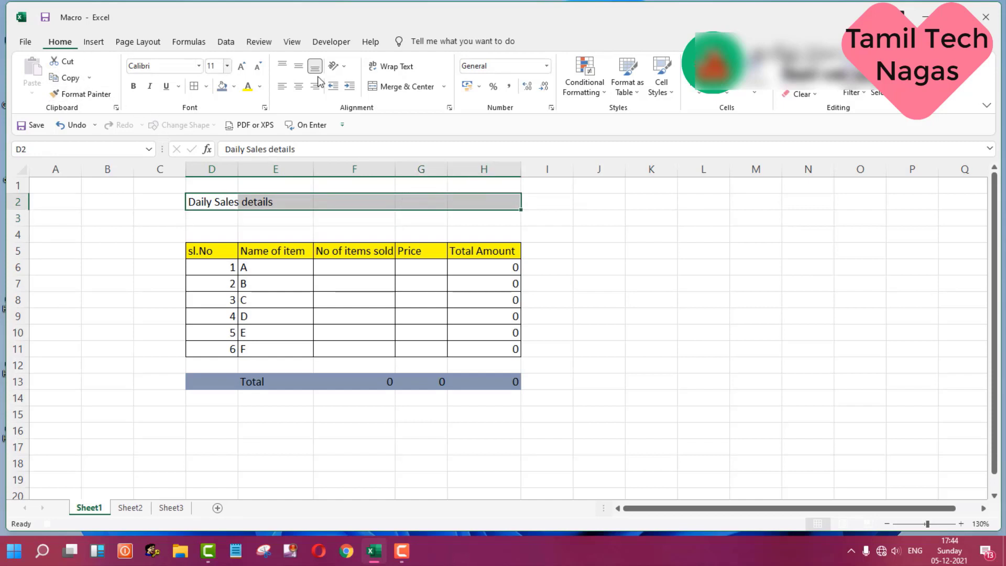
{"action": "left_click", "coordinate": [433, 87]}
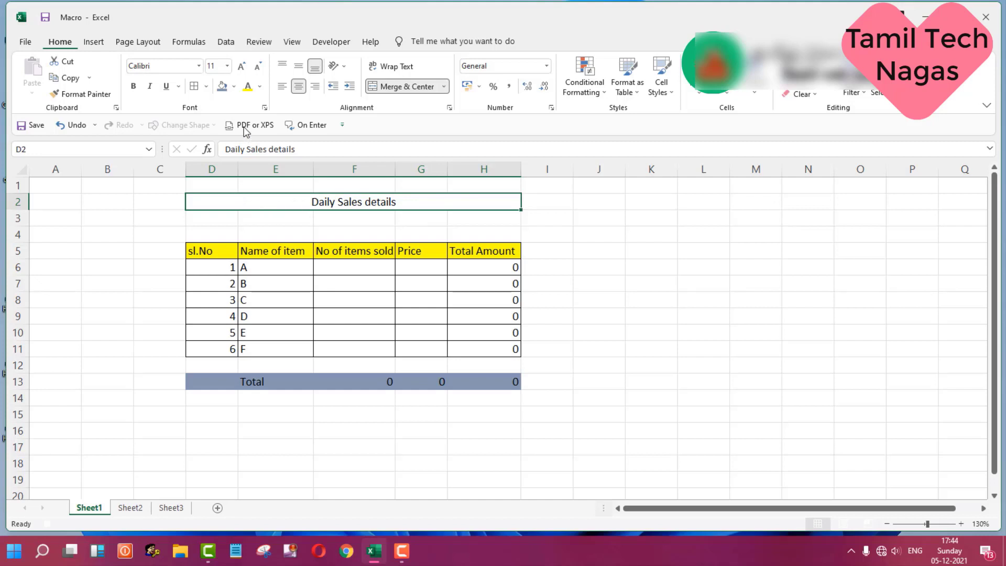
Step: Give the merged title a dark blue fill and white font colour
{"action": "left_click", "coordinate": [233, 86]}
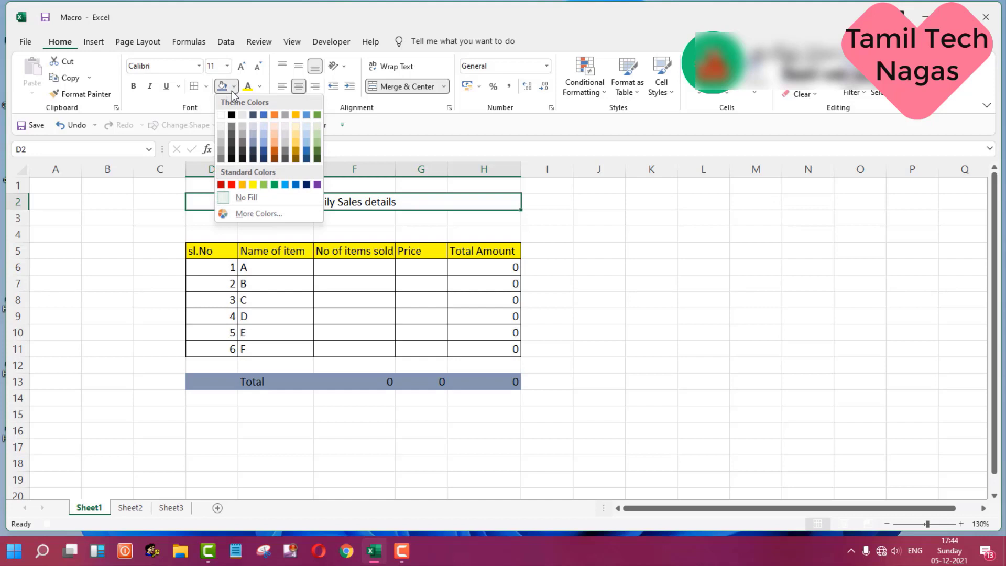
{"action": "left_click", "coordinate": [306, 185]}
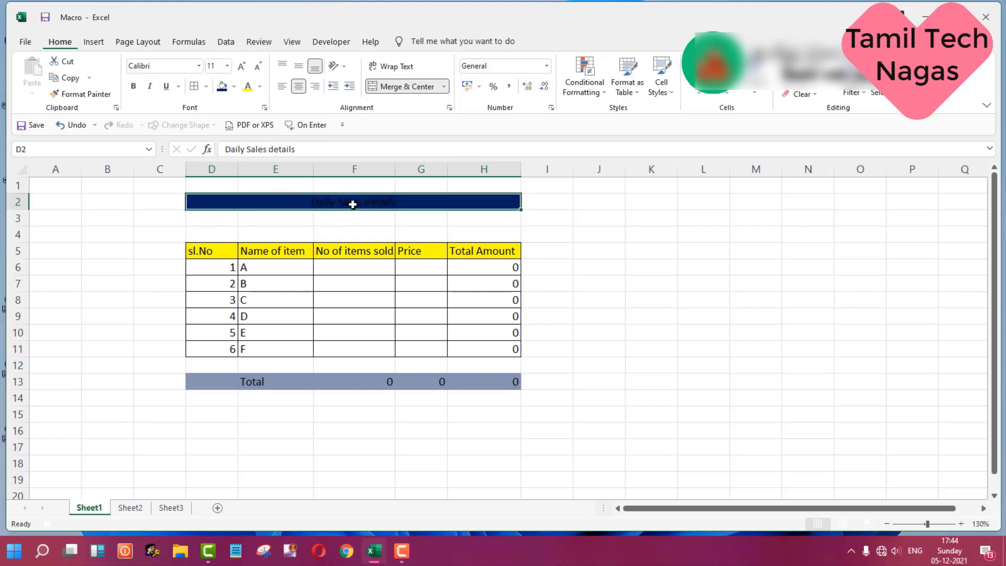
{"action": "left_click", "coordinate": [259, 86]}
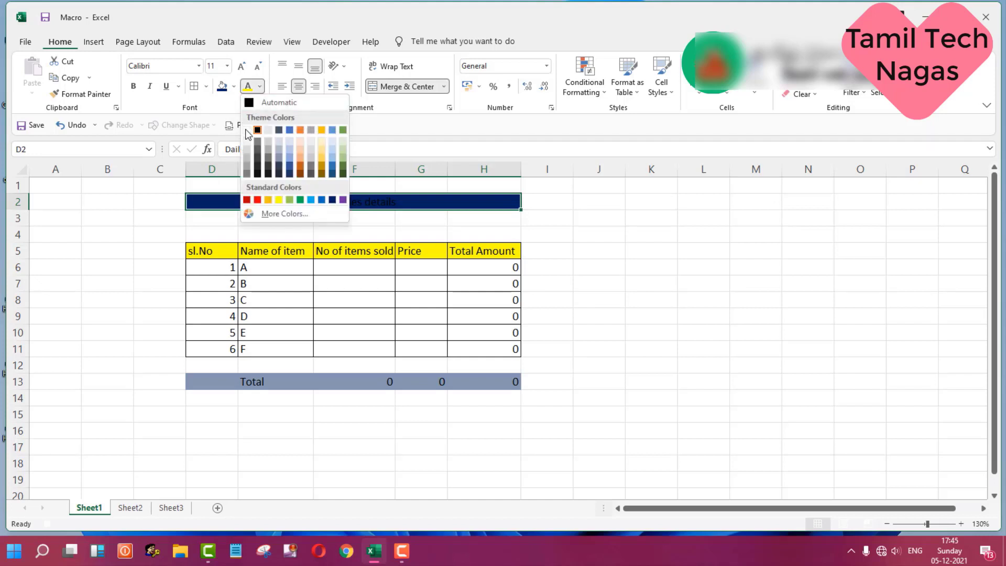
{"action": "left_click", "coordinate": [246, 131]}
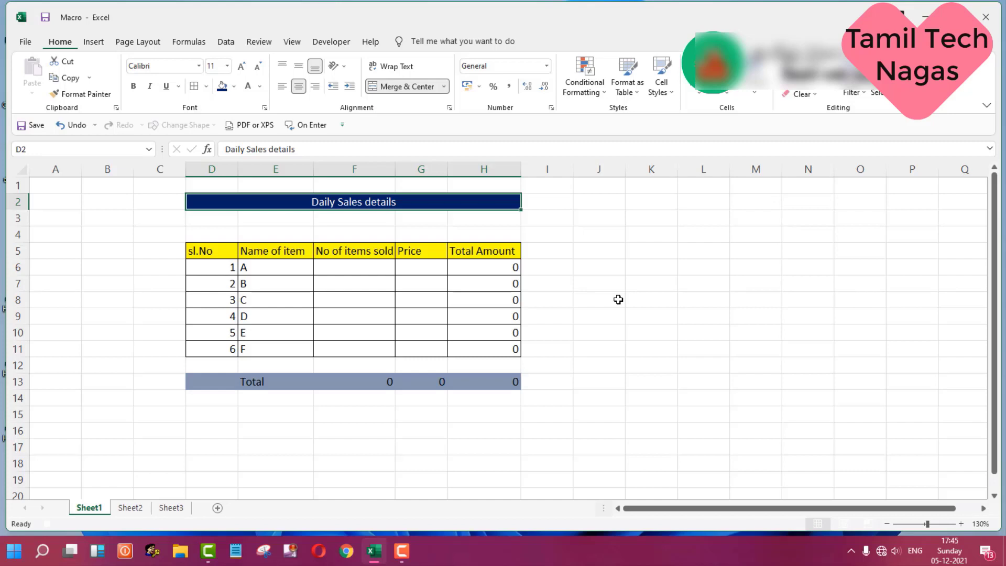
Step: Stop recording the macro
{"action": "left_click", "coordinate": [335, 46]}
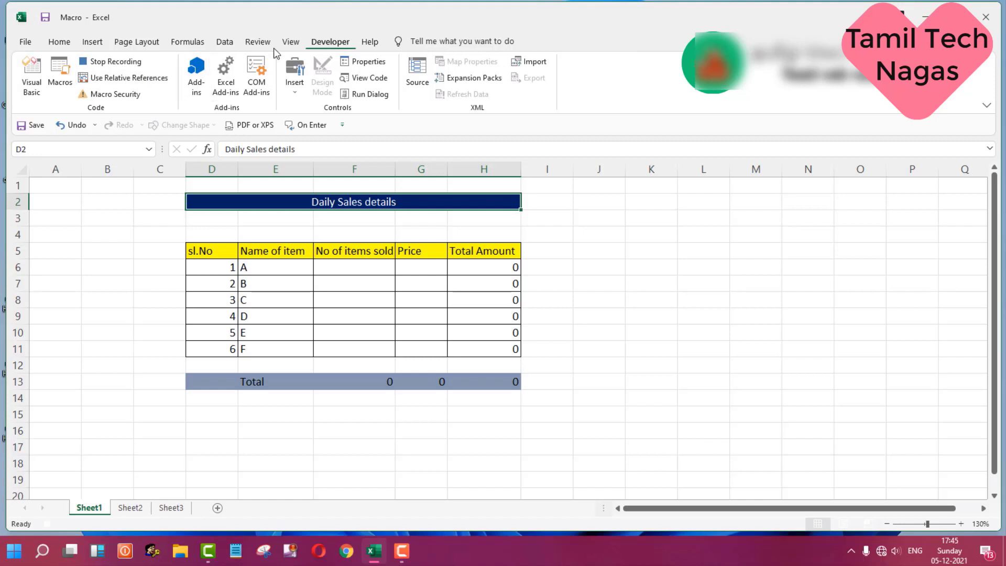
{"action": "left_click", "coordinate": [289, 43]}
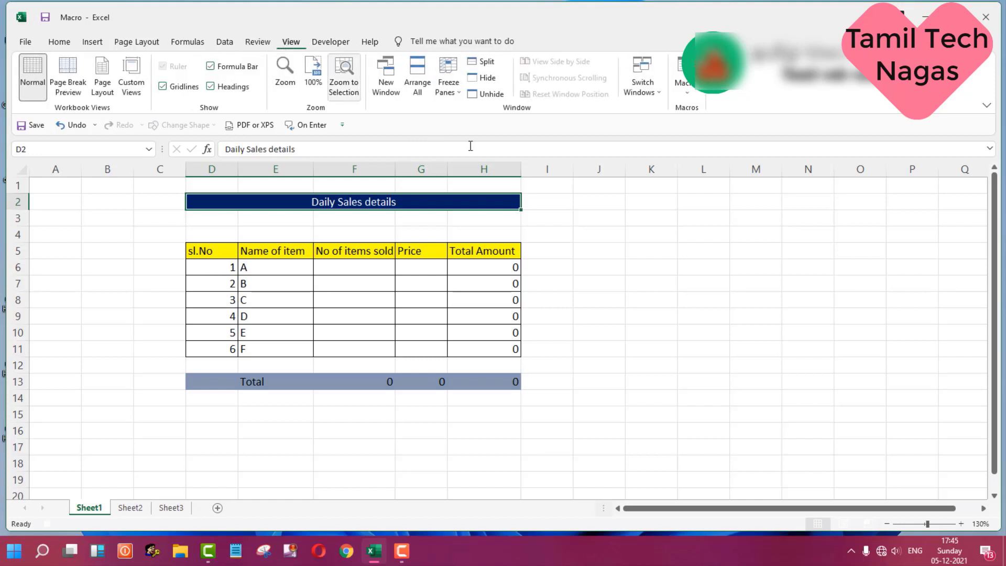
{"action": "left_click", "coordinate": [686, 87]}
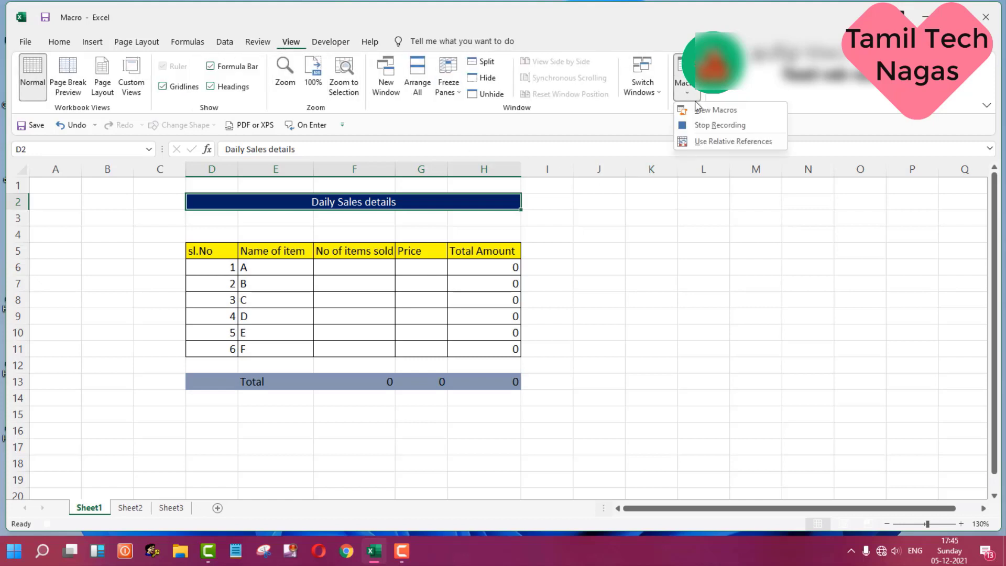
{"action": "left_click", "coordinate": [752, 123]}
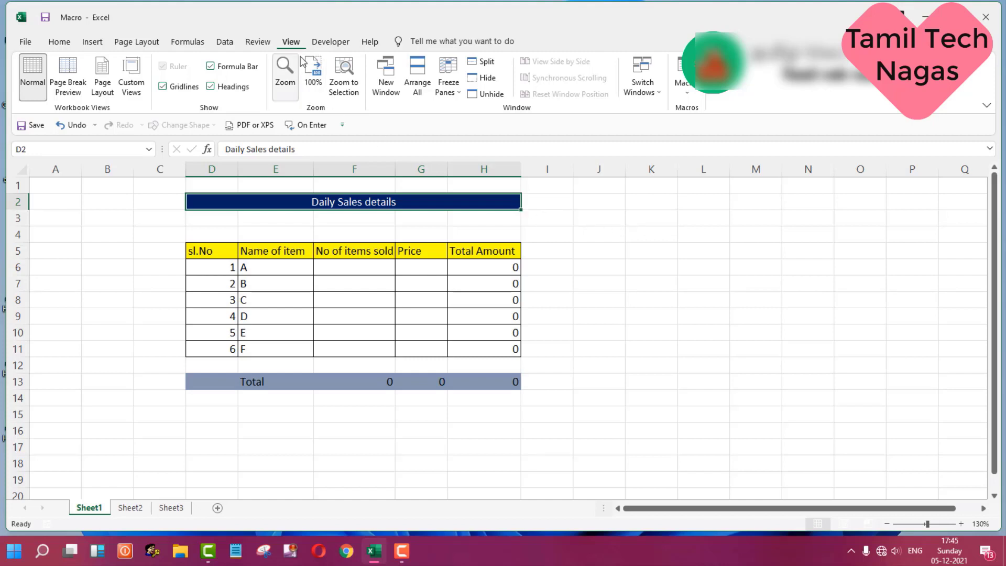
Step: Open the ribbon customization options and toggle the Developer tab off and back on
{"action": "left_click", "coordinate": [317, 46]}
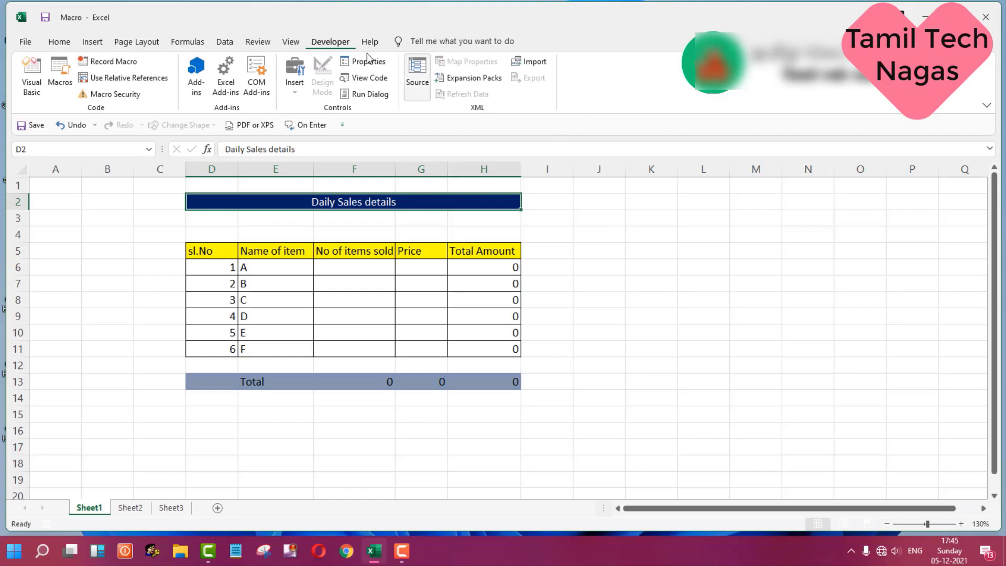
{"action": "right_click", "coordinate": [585, 99]}
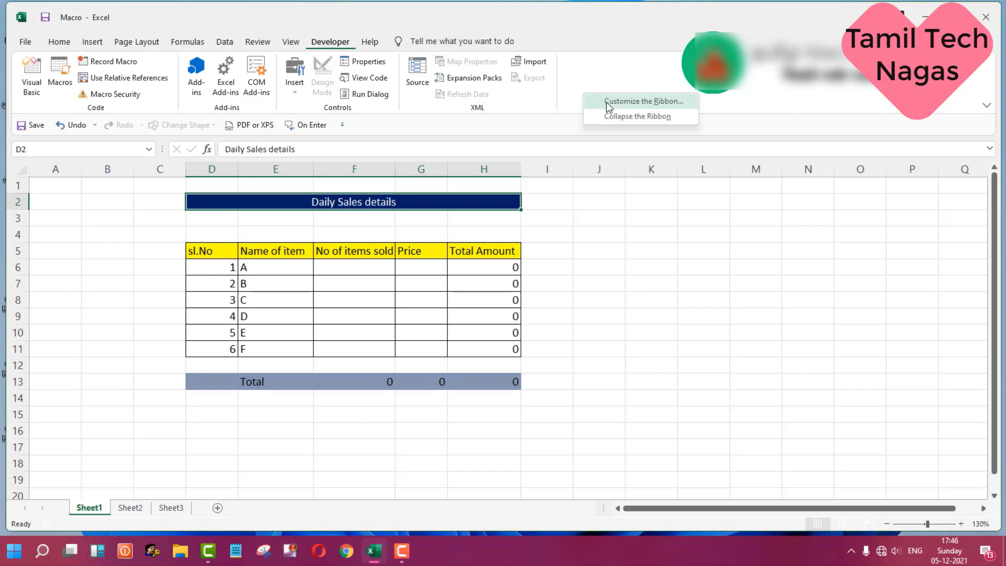
{"action": "left_click", "coordinate": [606, 102]}
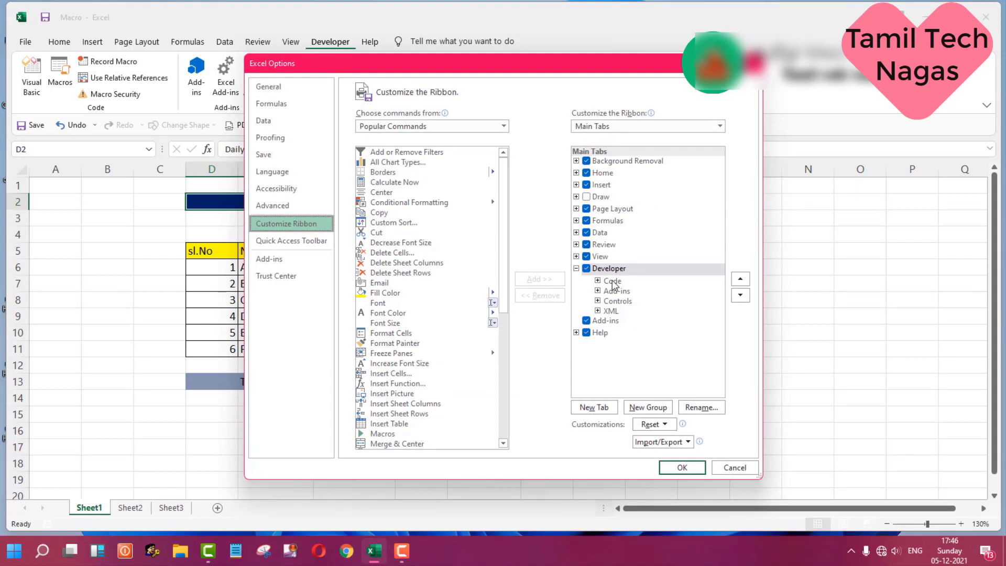
{"action": "left_click", "coordinate": [587, 268]}
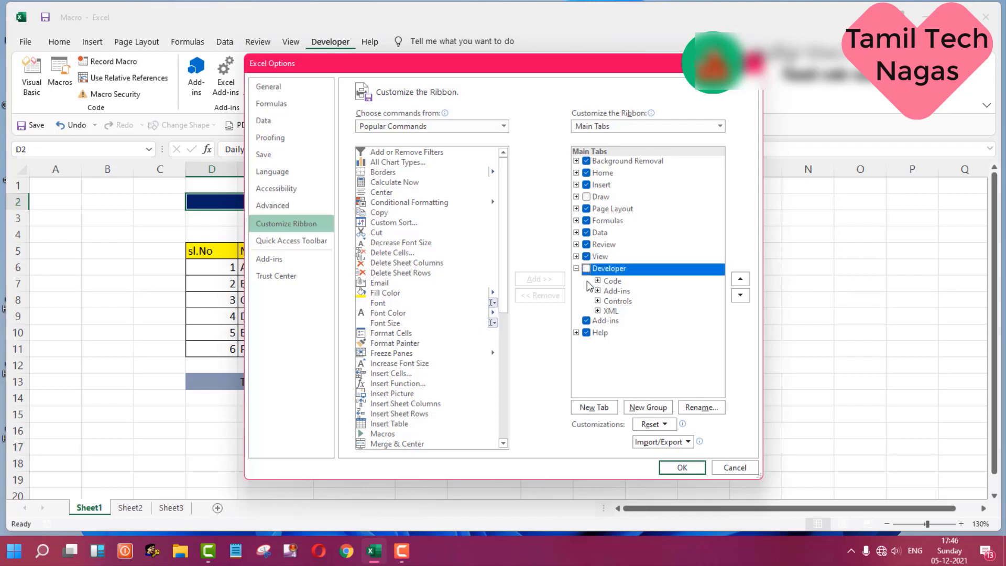
{"action": "left_click", "coordinate": [587, 268]}
{"action": "left_click", "coordinate": [691, 468]}
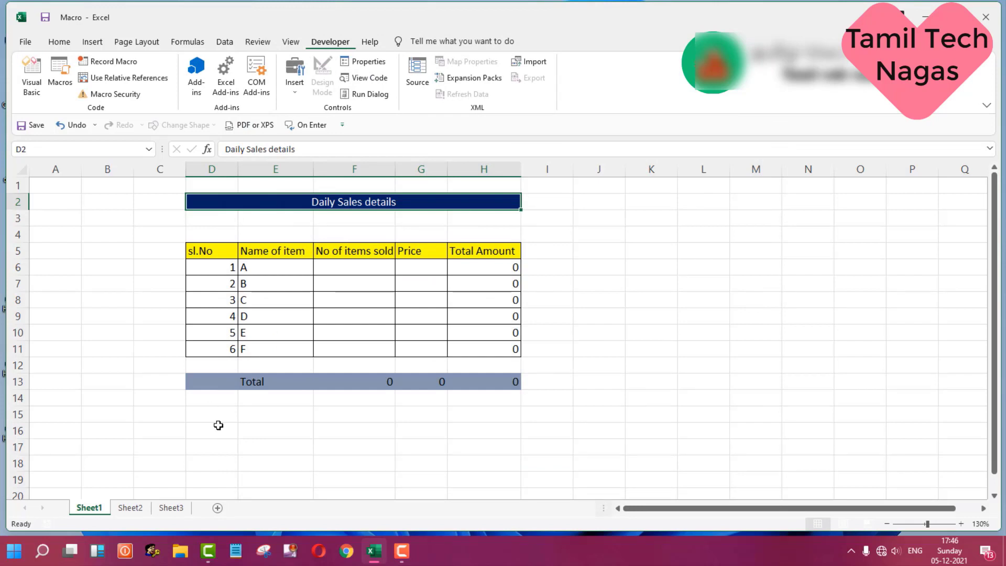
Step: Run the recorded macro on Sheet2 with its keyboard shortcut
{"action": "left_click", "coordinate": [130, 509]}
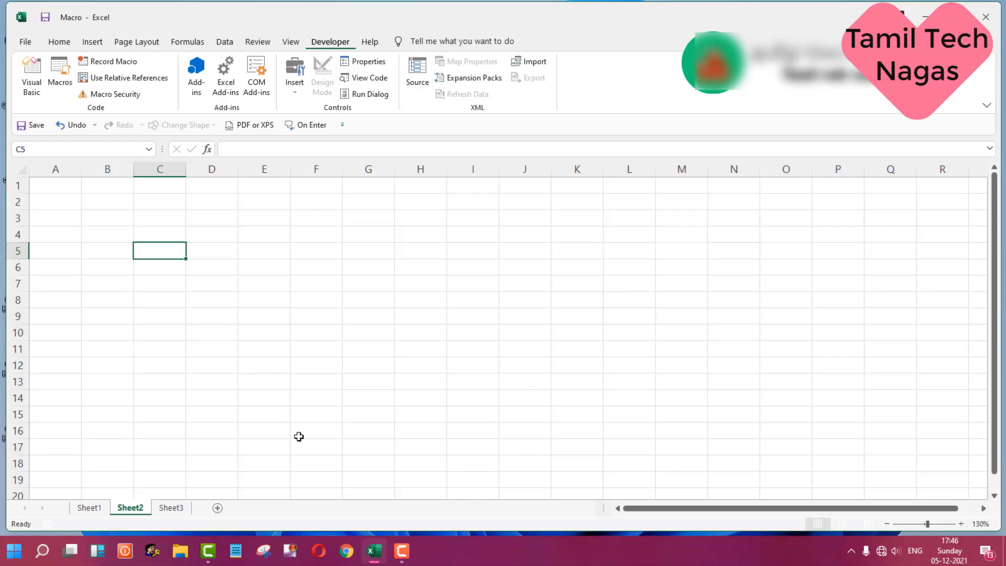
{"action": "key", "text": "ctrl+m"}
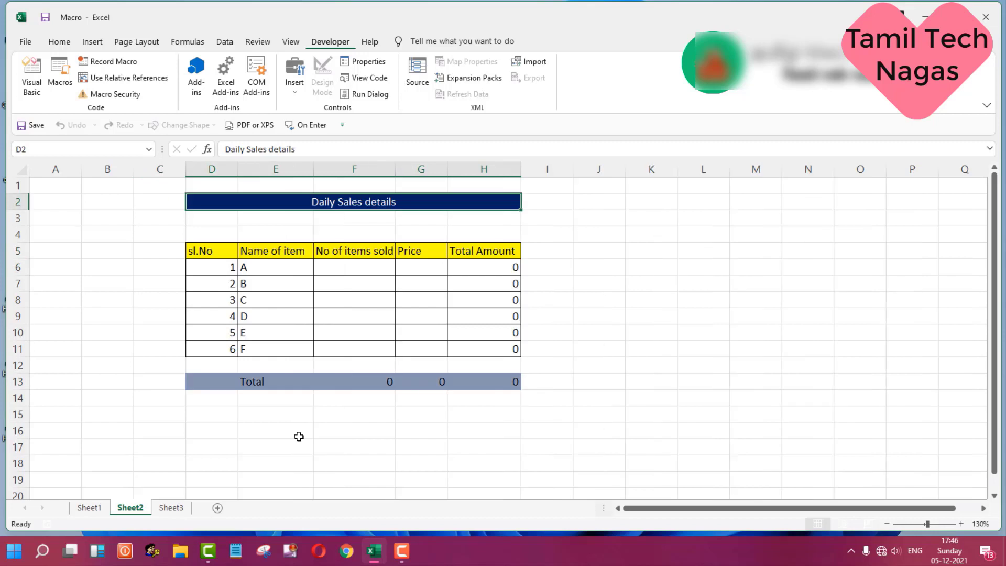
Step: Enter items sold and prices: 10 and 100 for item A, 20 and 200 for item B
{"action": "left_click", "coordinate": [383, 260]}
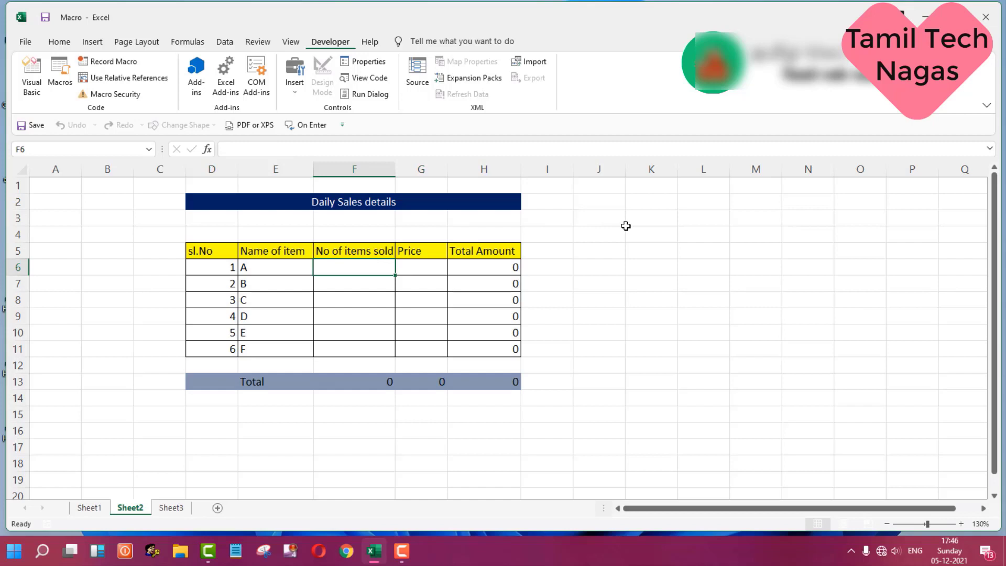
{"action": "type", "text": "10"}
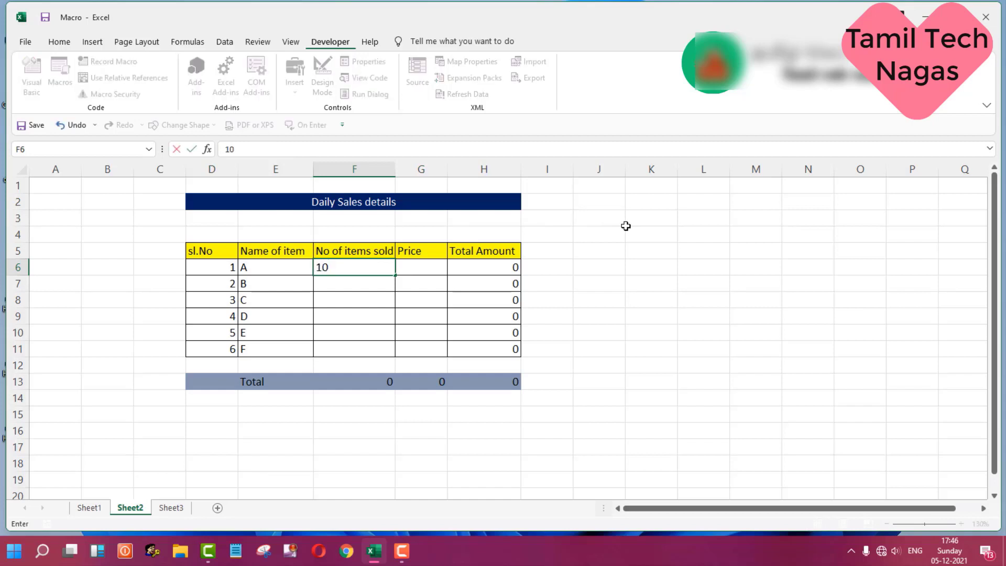
{"action": "key", "text": "Tab"}
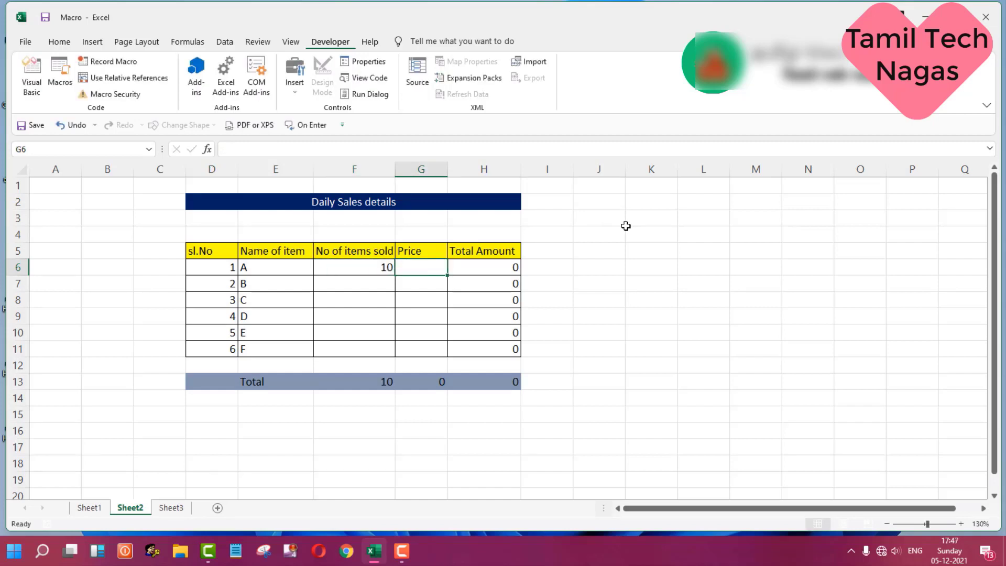
{"action": "type", "text": "100"}
{"action": "key", "text": "Tab"}
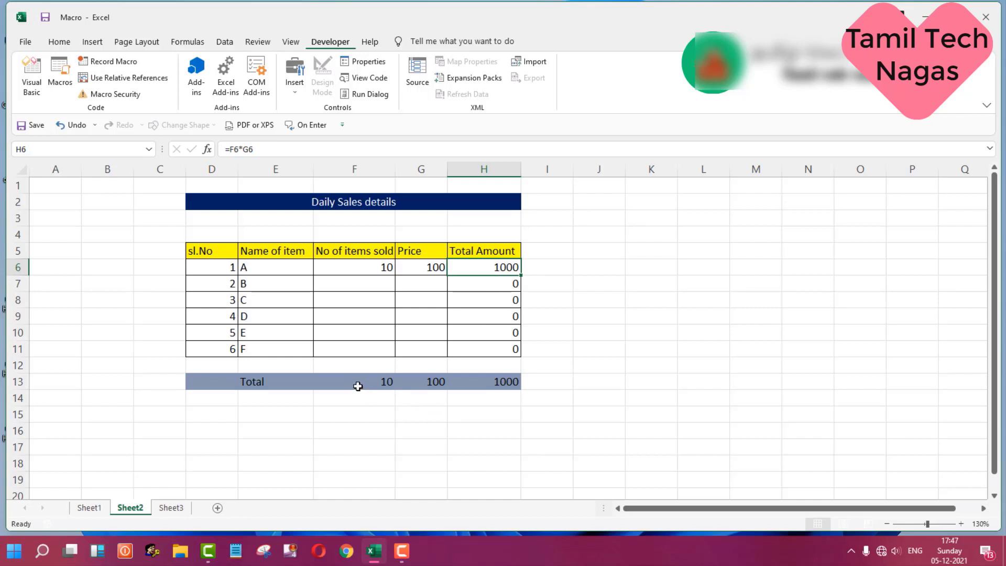
{"action": "left_click", "coordinate": [386, 285]}
{"action": "type", "text": "20"}
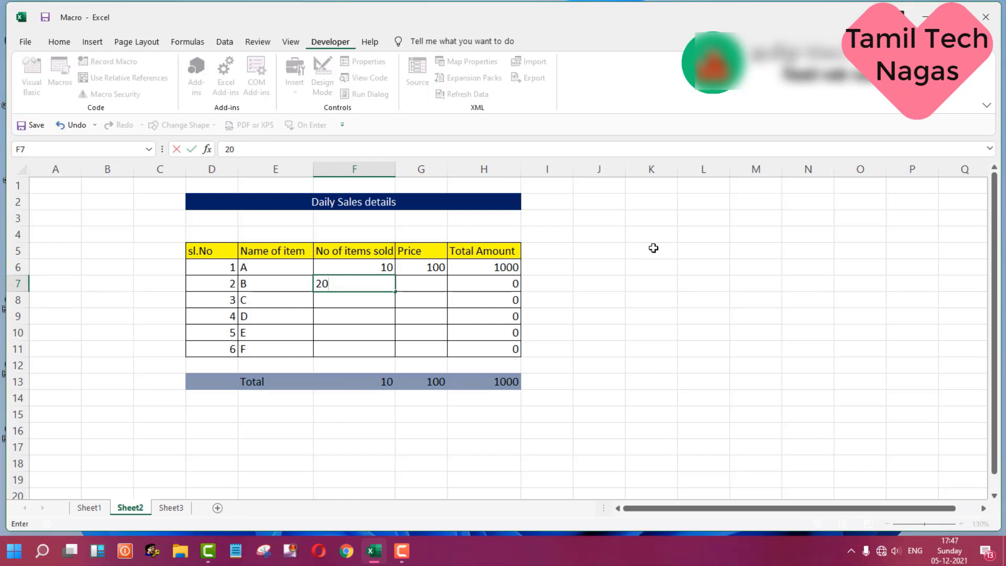
{"action": "key", "text": "Tab"}
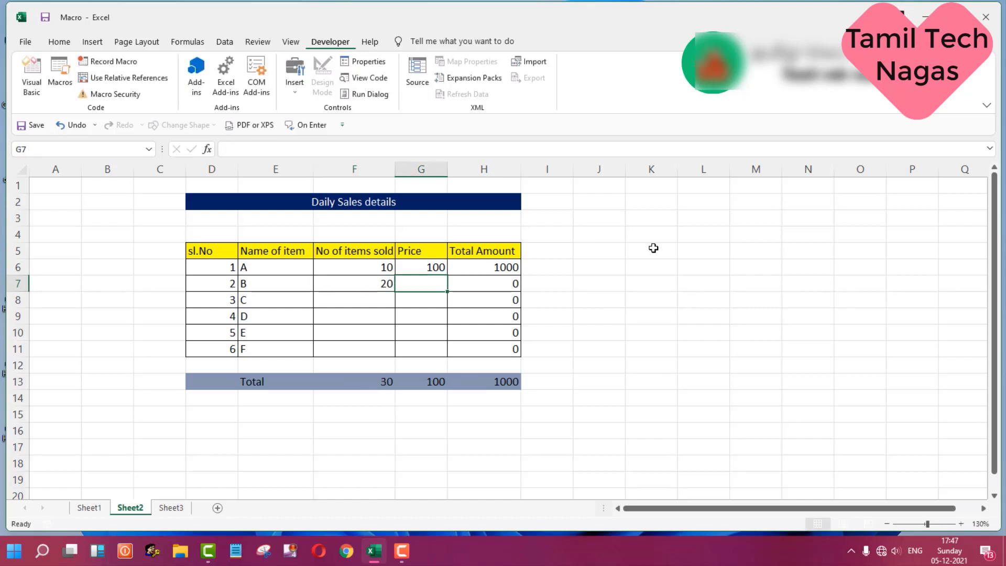
{"action": "type", "text": "200"}
{"action": "key", "text": "Tab"}
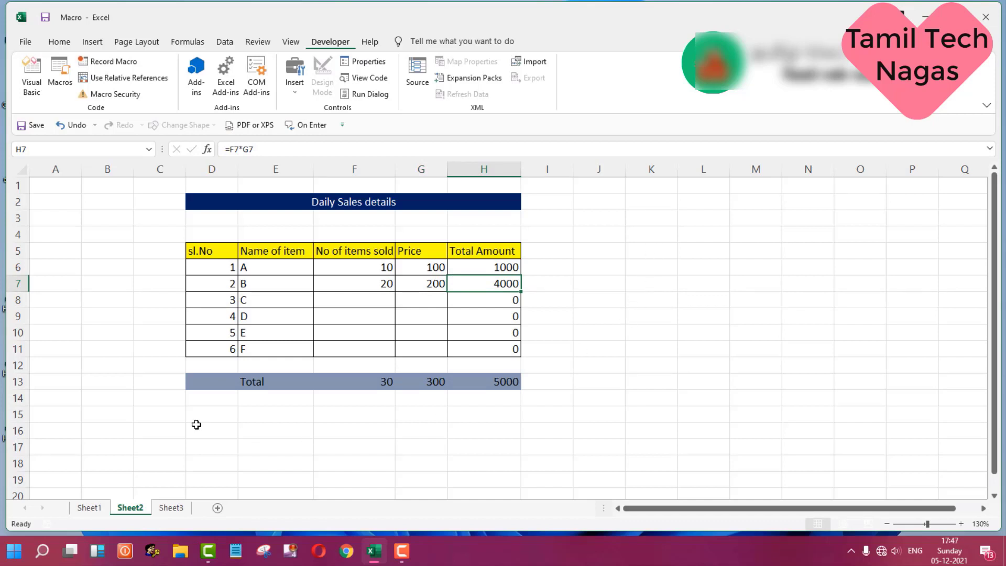
Step: Switch to Sheet3 and inspect the Format_Data macro in the Macro dialog, closing it without running
{"action": "left_click", "coordinate": [171, 507]}
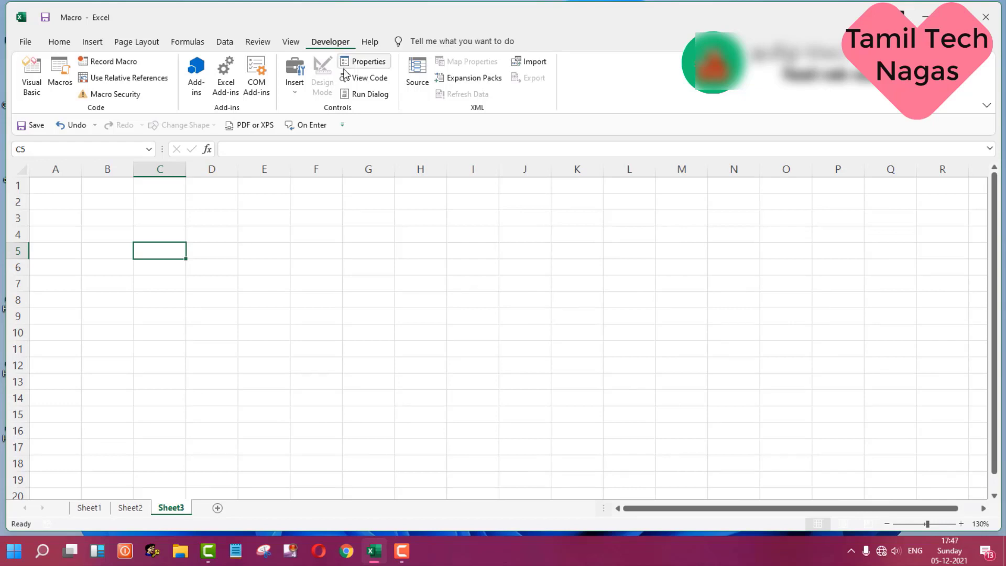
{"action": "left_click", "coordinate": [58, 85]}
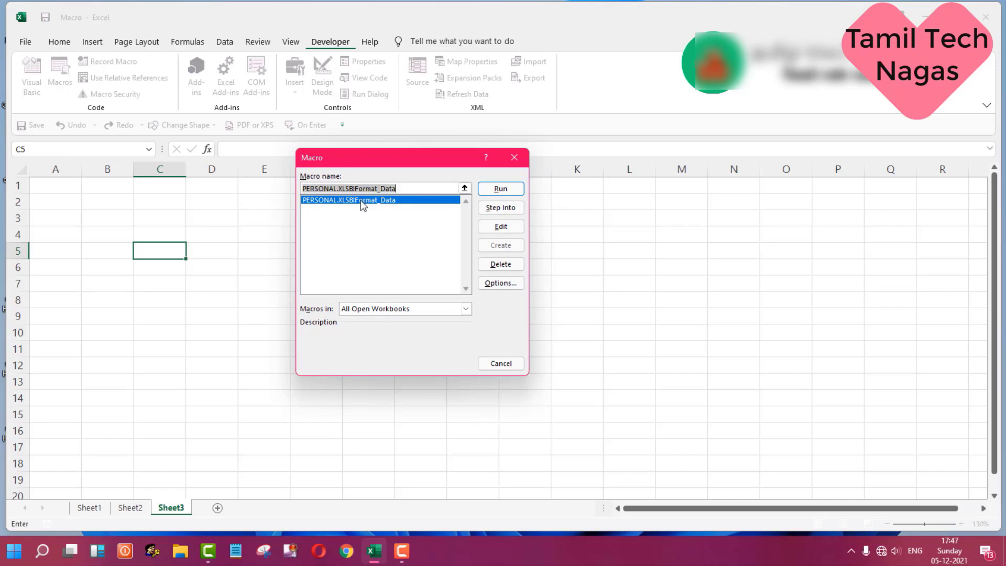
{"action": "left_click", "coordinate": [396, 200]}
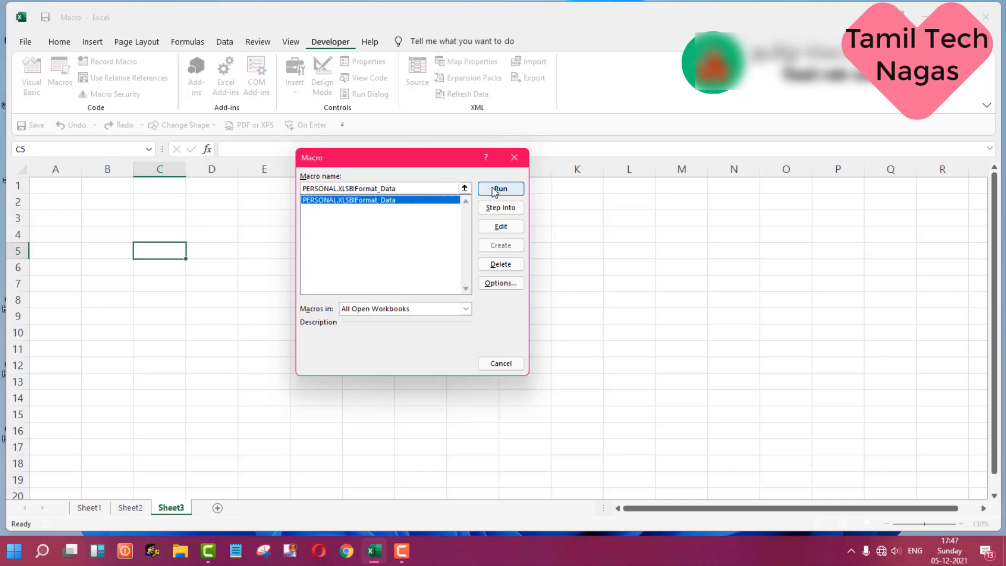
{"action": "left_click", "coordinate": [514, 156]}
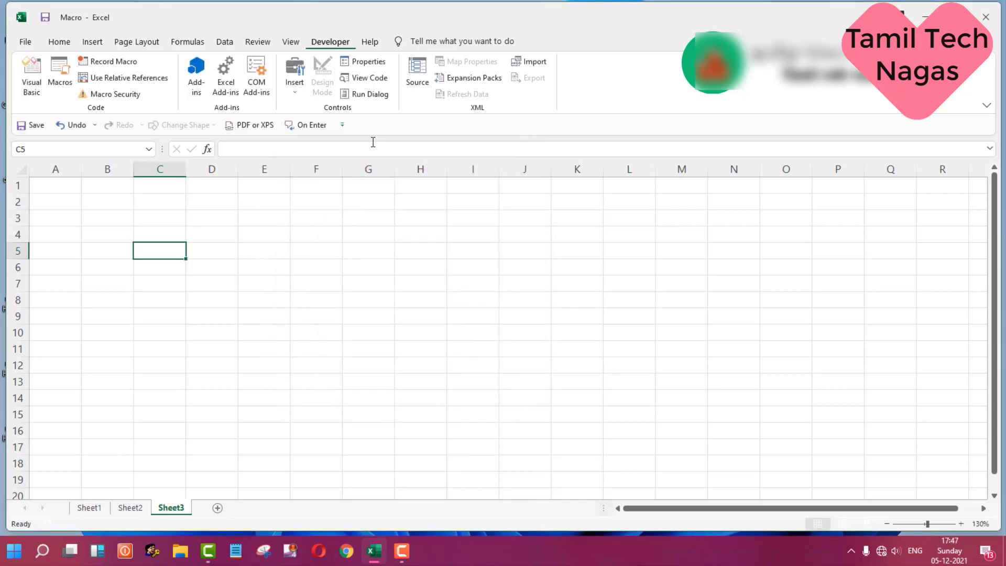
Step: Run the Format_Data macro on Sheet3 from the macro list
{"action": "left_click", "coordinate": [288, 42]}
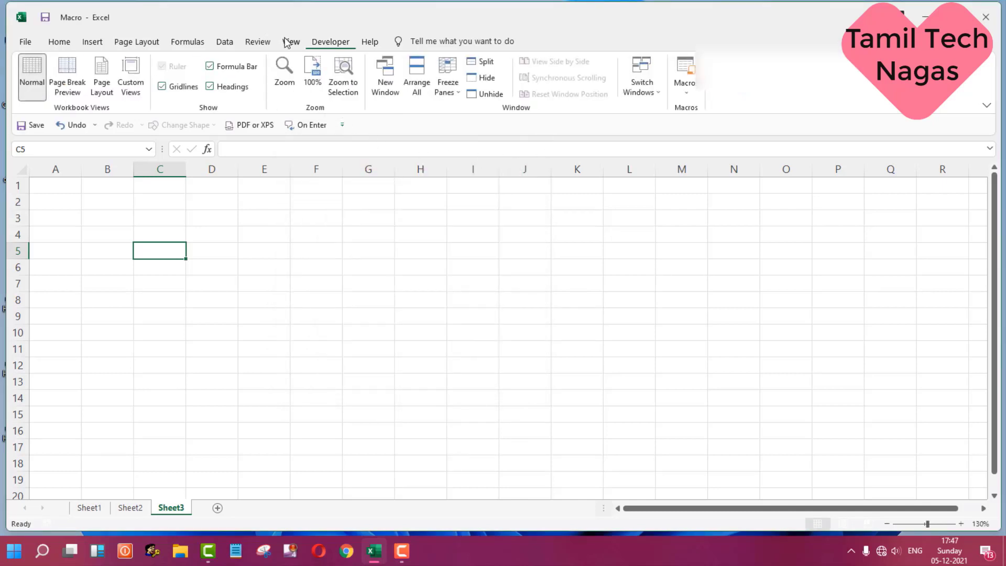
{"action": "left_click", "coordinate": [691, 93]}
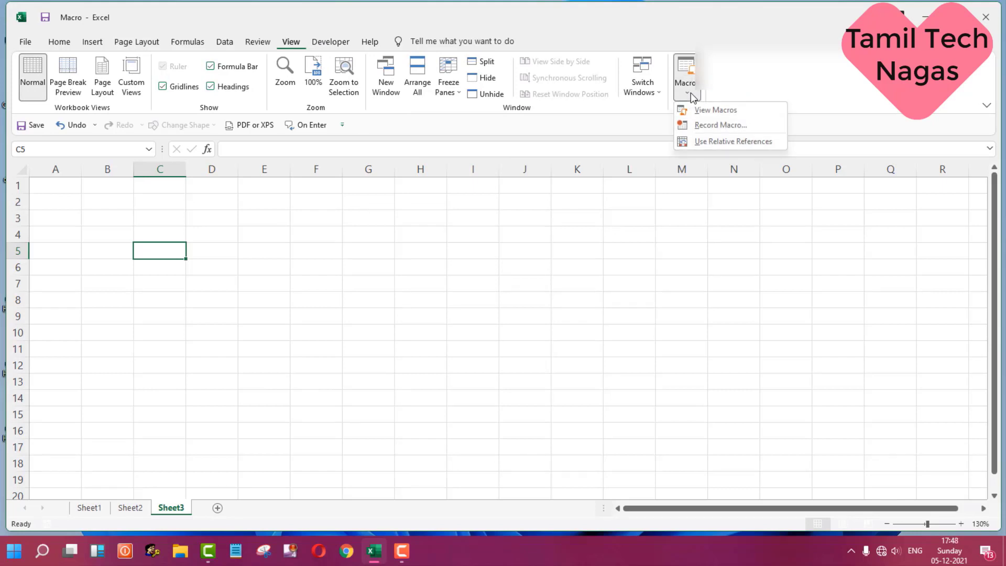
{"action": "left_click", "coordinate": [746, 114]}
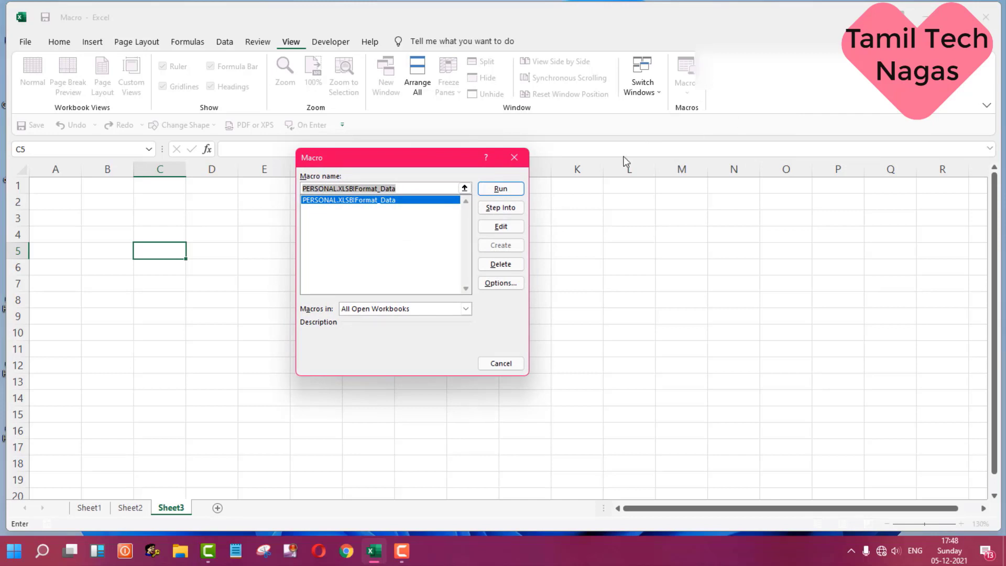
{"action": "left_click", "coordinate": [383, 204]}
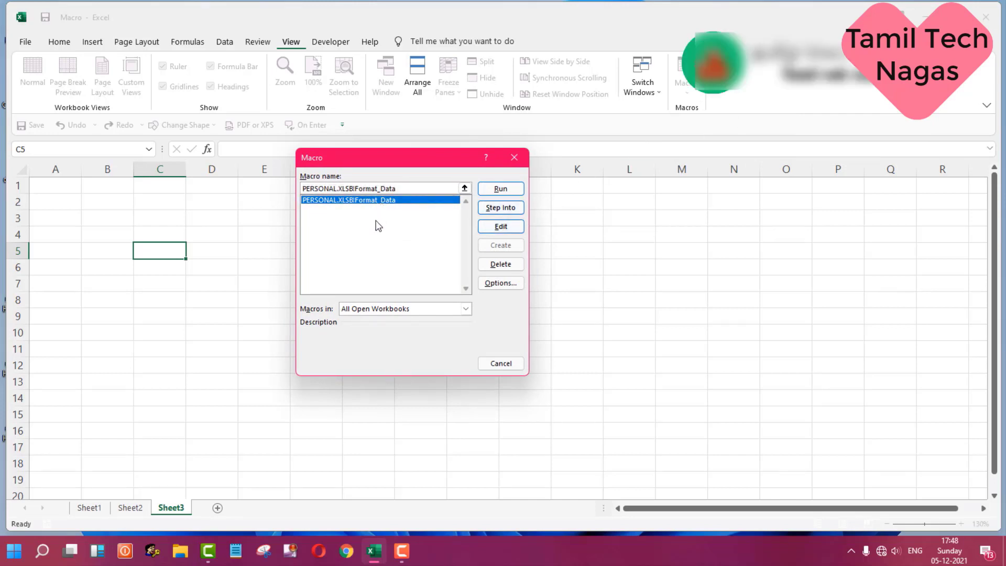
{"action": "left_click", "coordinate": [484, 188]}
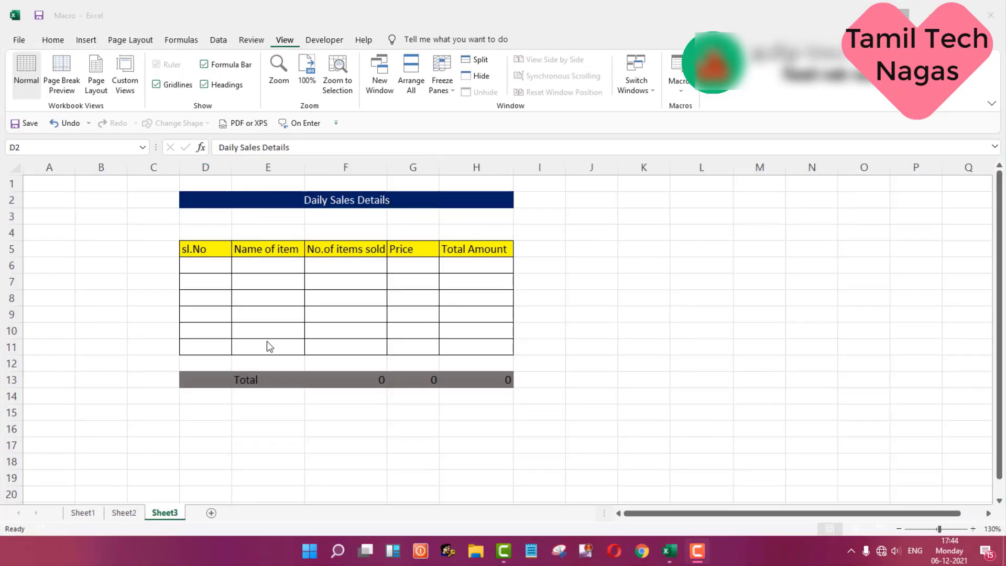
Step: Enter the date 1/1/2021 in cell D4 above the table
{"action": "left_click", "coordinate": [227, 229]}
{"action": "type", "text": "1/"}
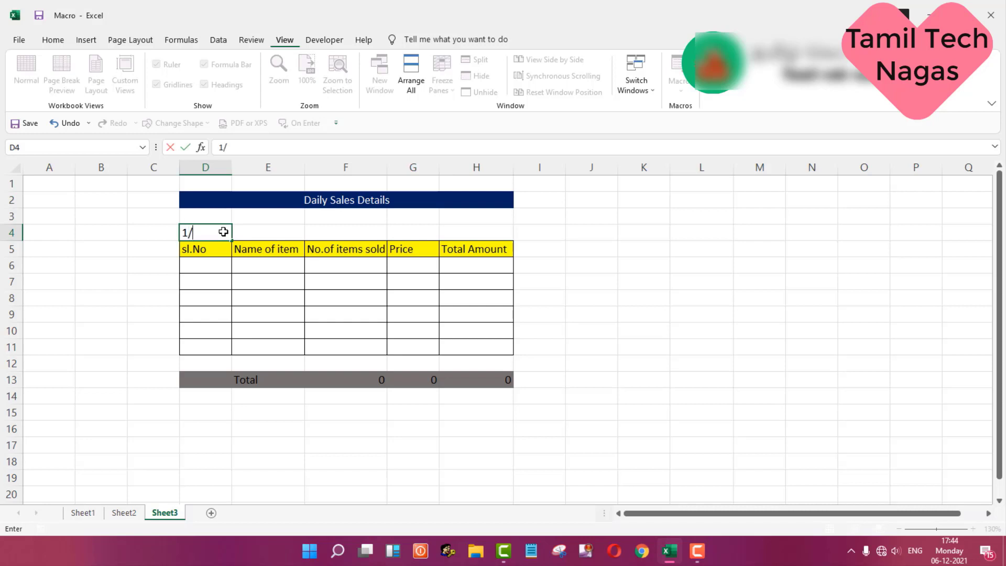
{"action": "type", "text": "1/2021"}
{"action": "key", "text": "Return"}
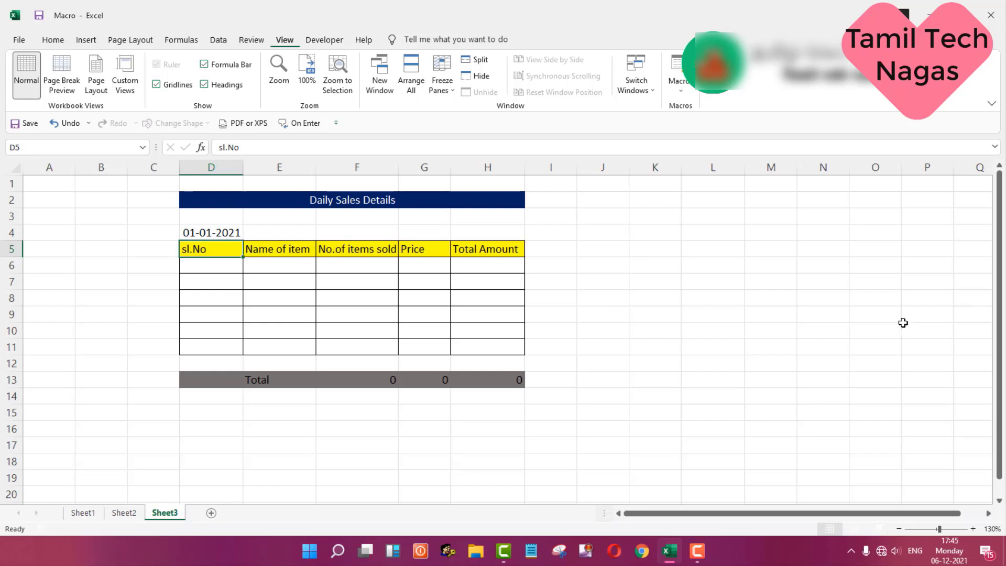
Step: Save the workbook named Macro to the Desktop as an Excel Macro-Enabled Workbook
{"action": "left_click", "coordinate": [29, 40]}
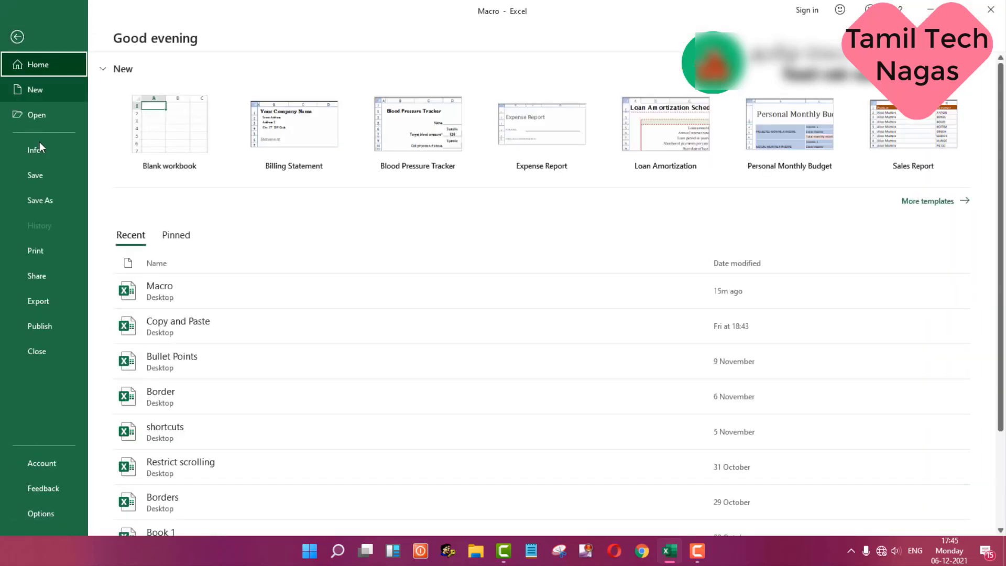
{"action": "left_click", "coordinate": [72, 203]}
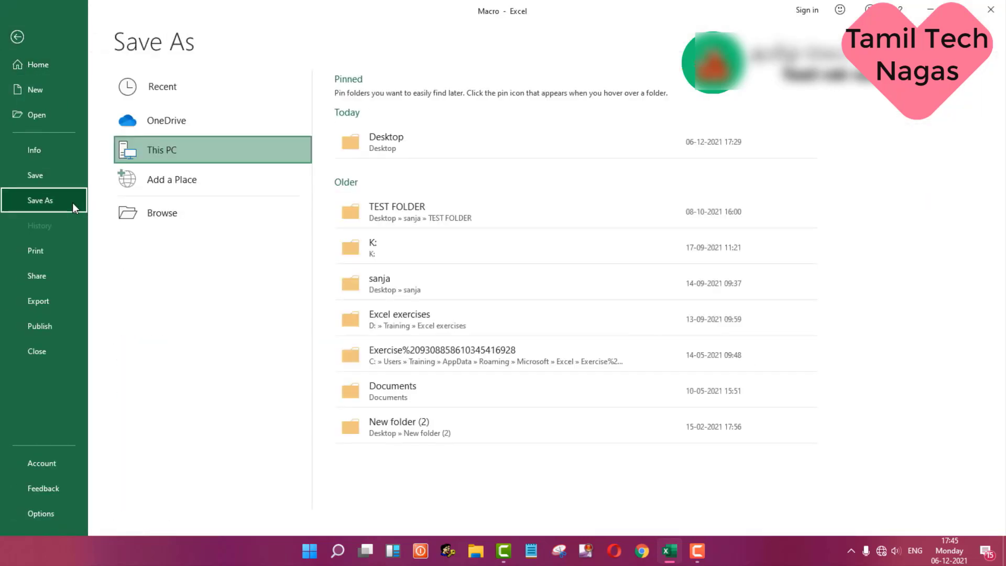
{"action": "left_click", "coordinate": [401, 145]}
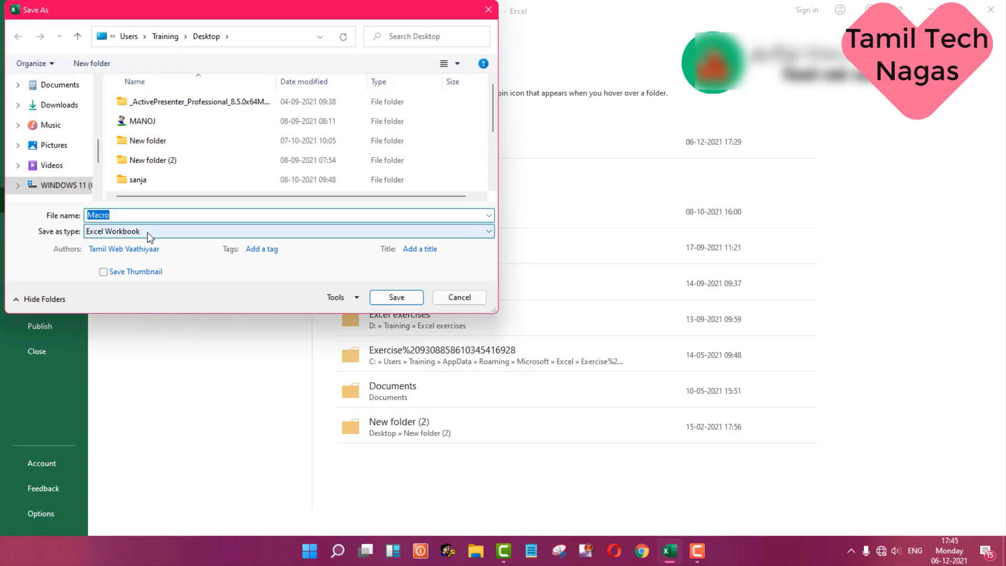
{"action": "left_click", "coordinate": [213, 231]}
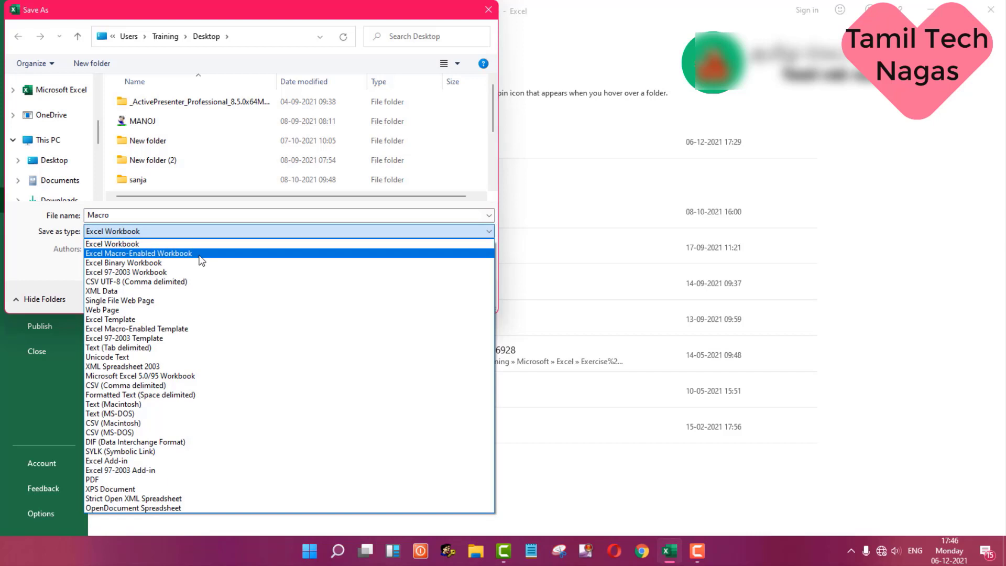
{"action": "left_click", "coordinate": [199, 255]}
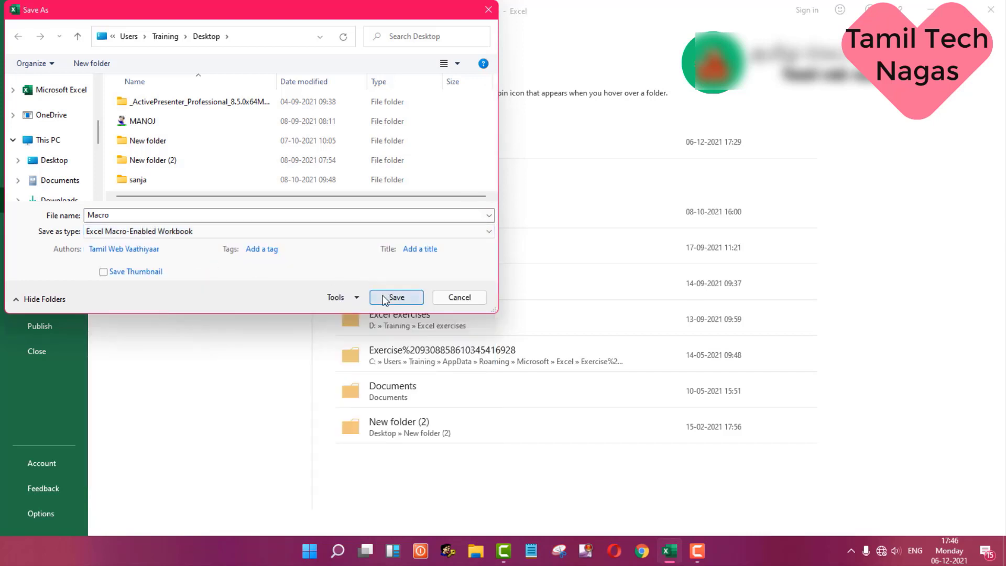